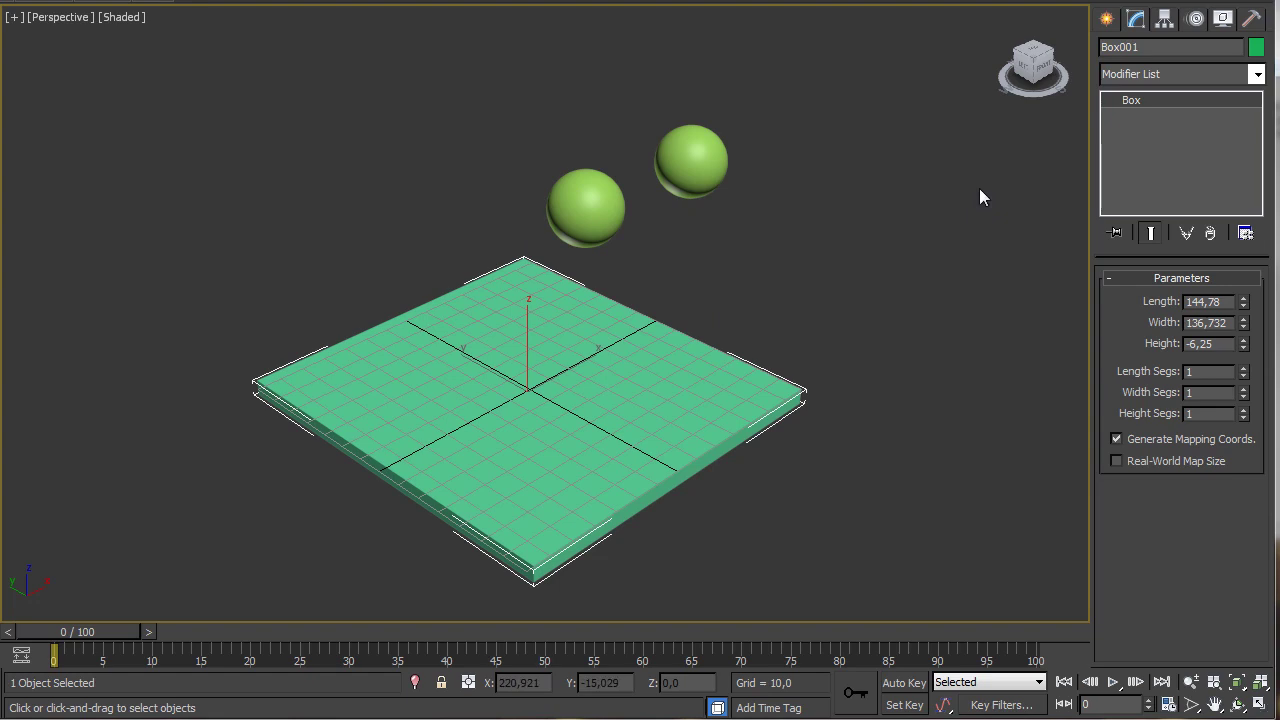
Add a MassFX Rigid Body modifier to the green box and set its rigid body type to Static.
left_click(1257, 74)
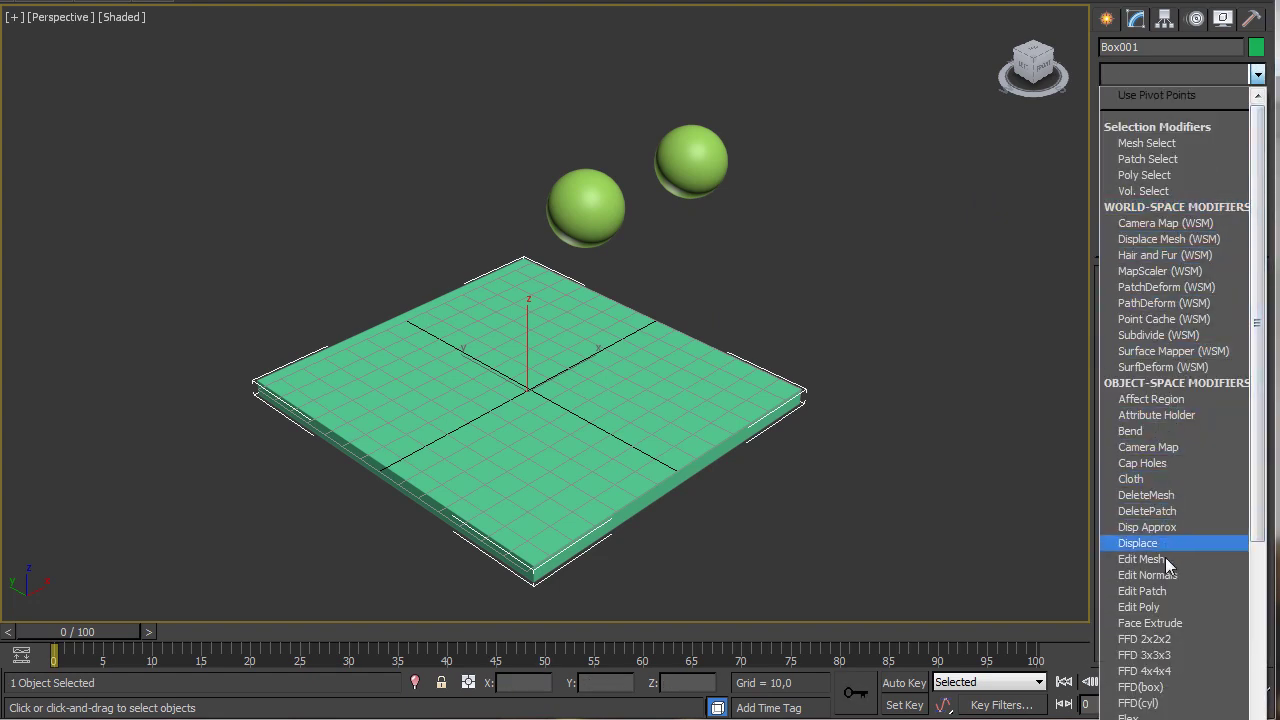
left_click(1100, 340)
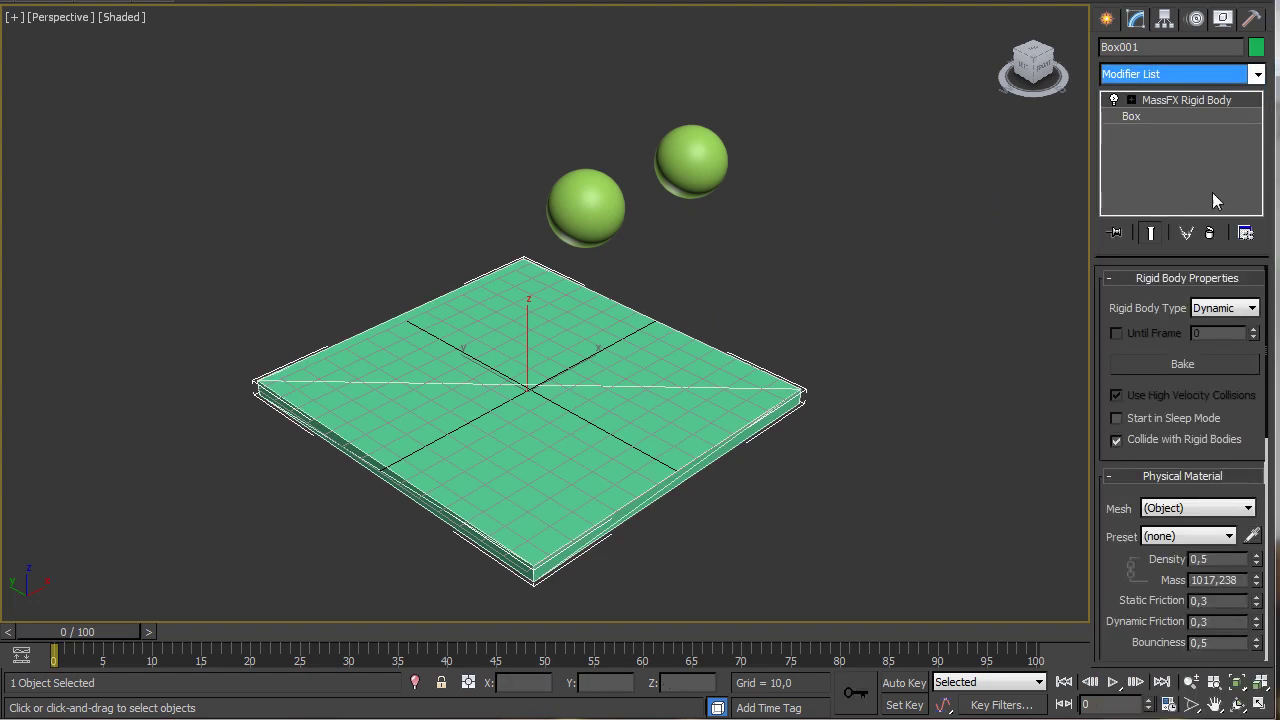
left_click(1224, 308)
left_click(1228, 354)
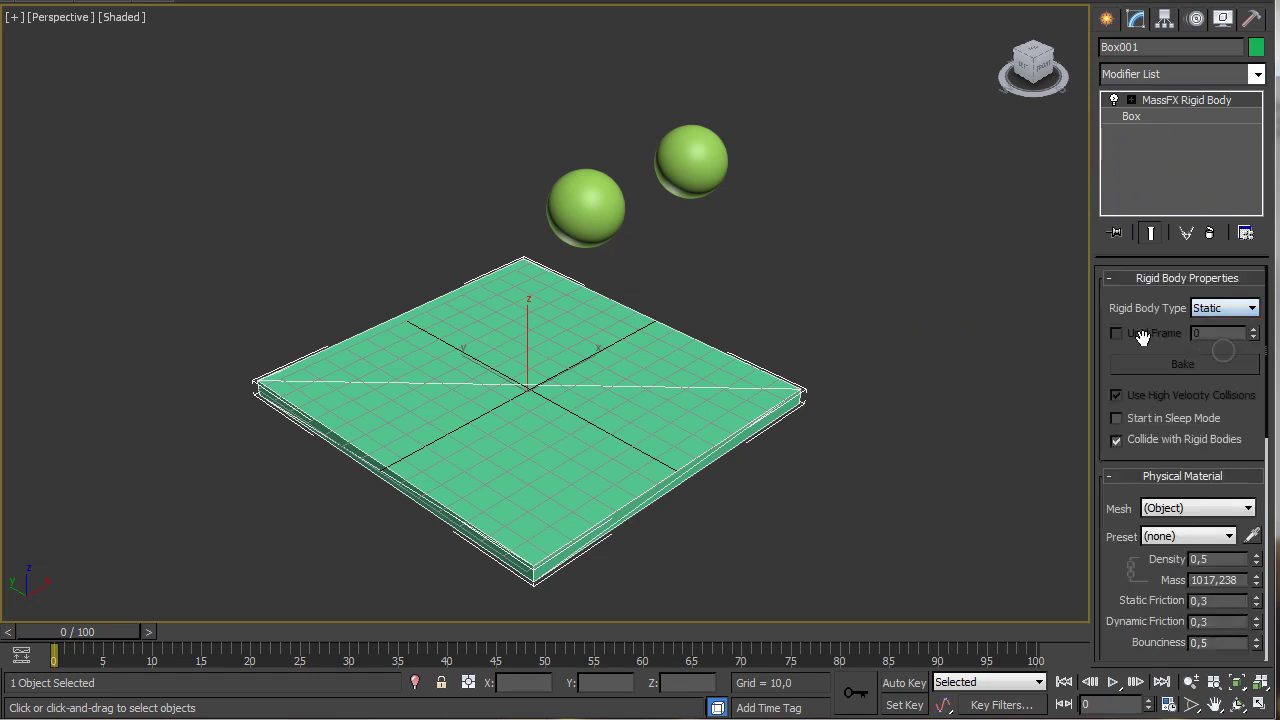
Add a MassFX Rigid Body modifier to the lower sphere, with the rigid body type Dynamic.
left_click(588, 208)
left_click(1257, 74)
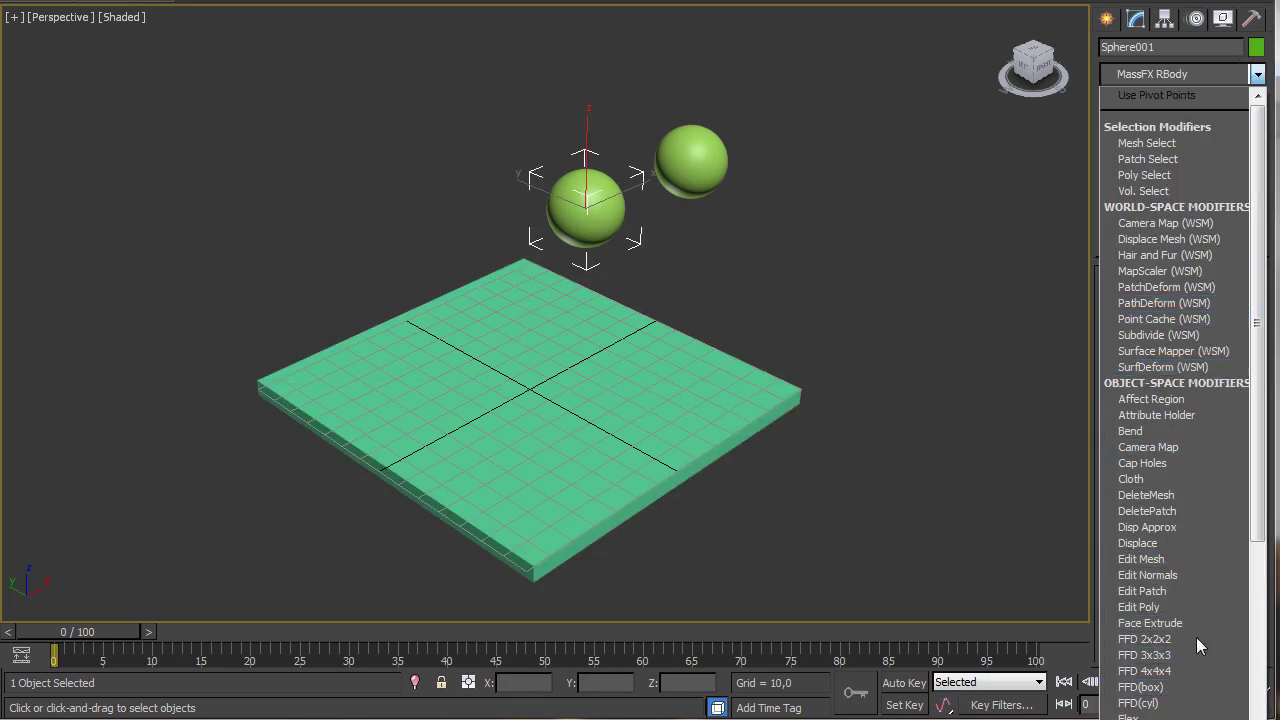
left_click(1196, 637)
left_click(1249, 318)
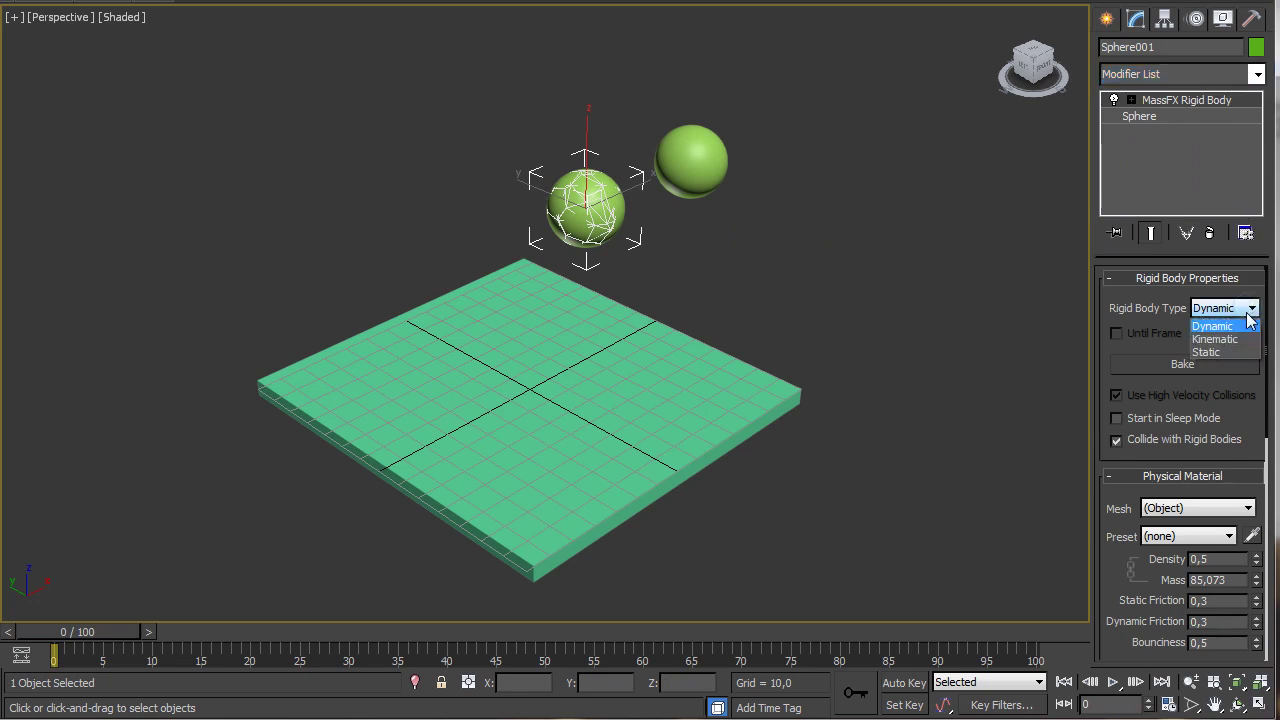
left_click(1230, 323)
Add a MassFX Rigid Body modifier to the upper sphere, and test the simulation before resetting it.
left_click(718, 172)
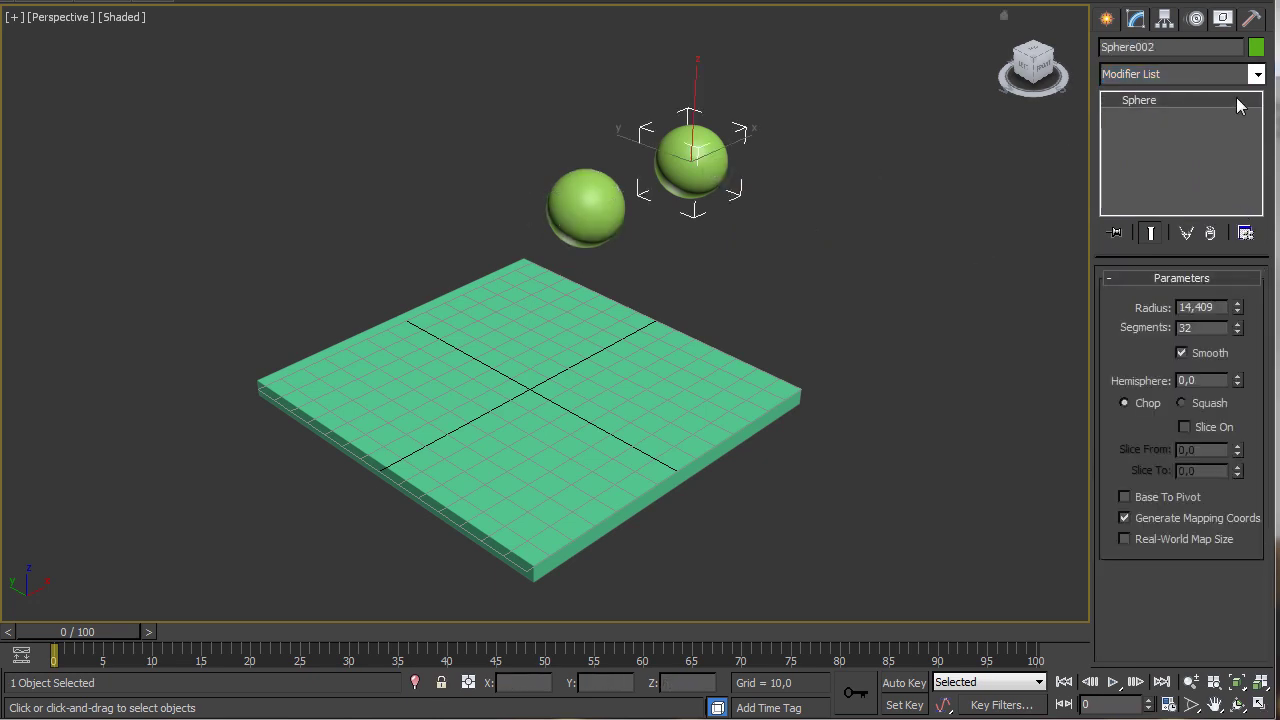
left_click(1257, 74)
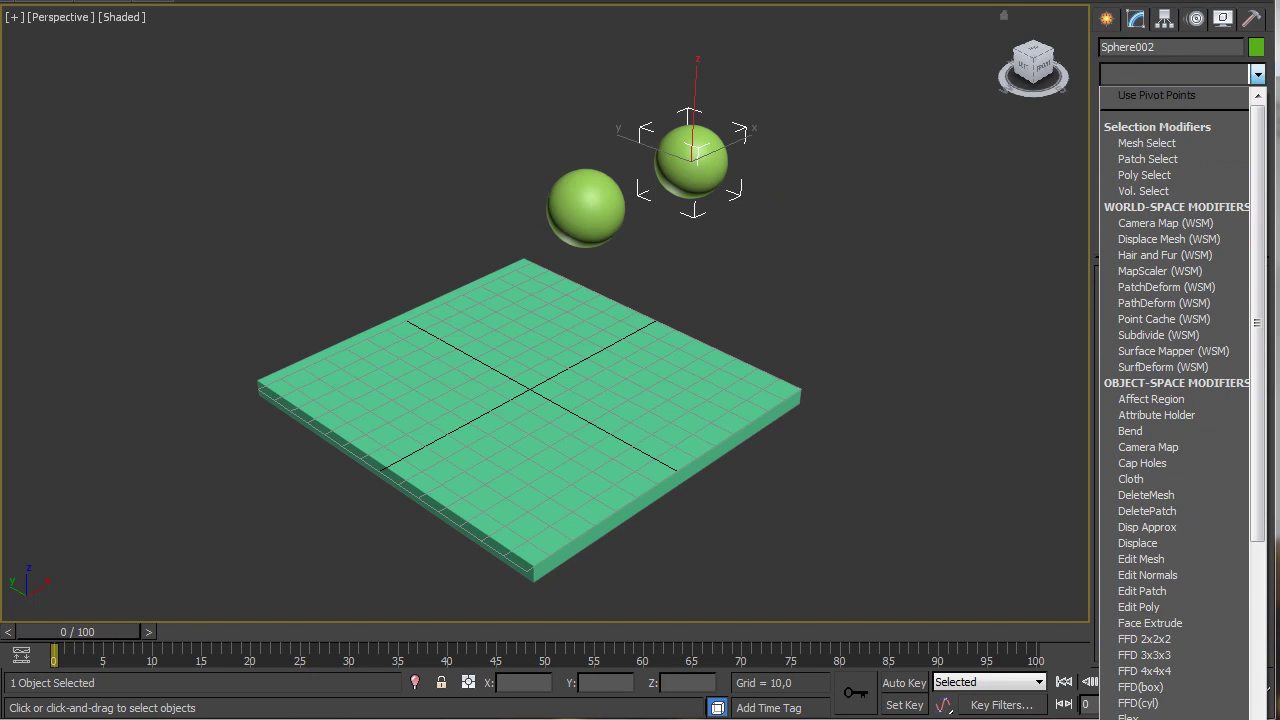
scroll(1203, 503, "down", 5)
left_click(1203, 503)
left_click(772, 283)
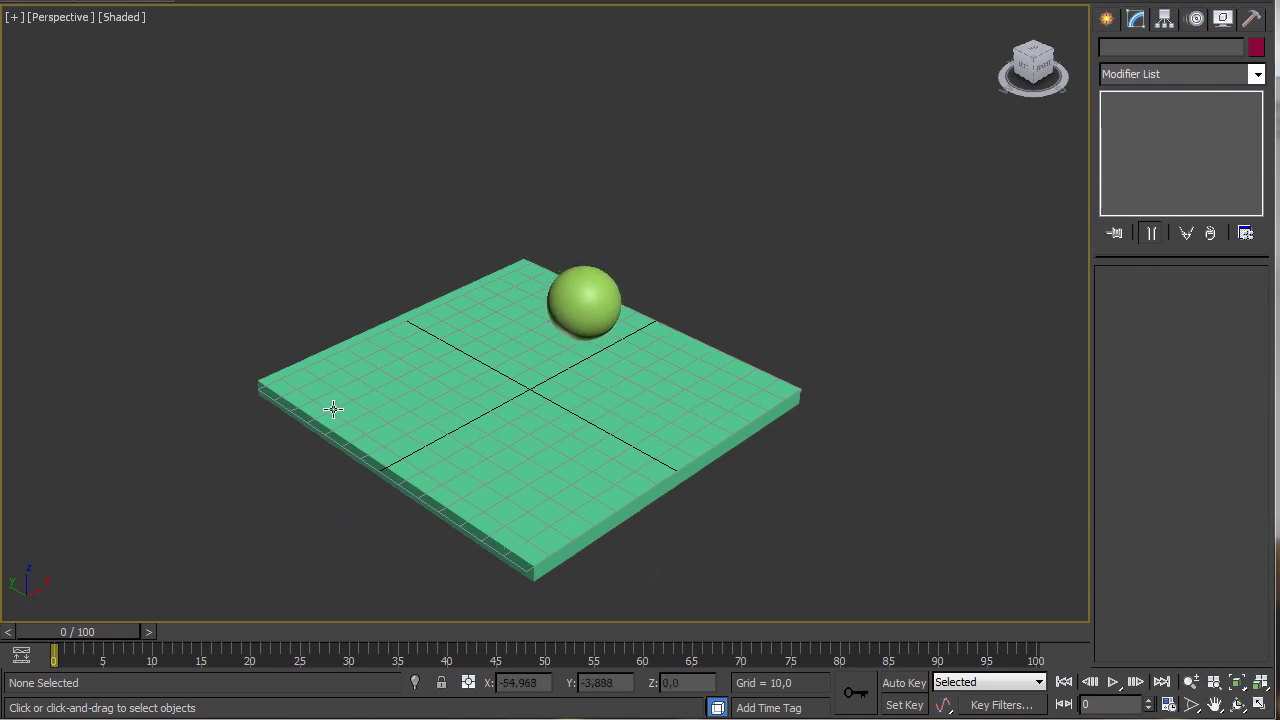
left_click(2, 222)
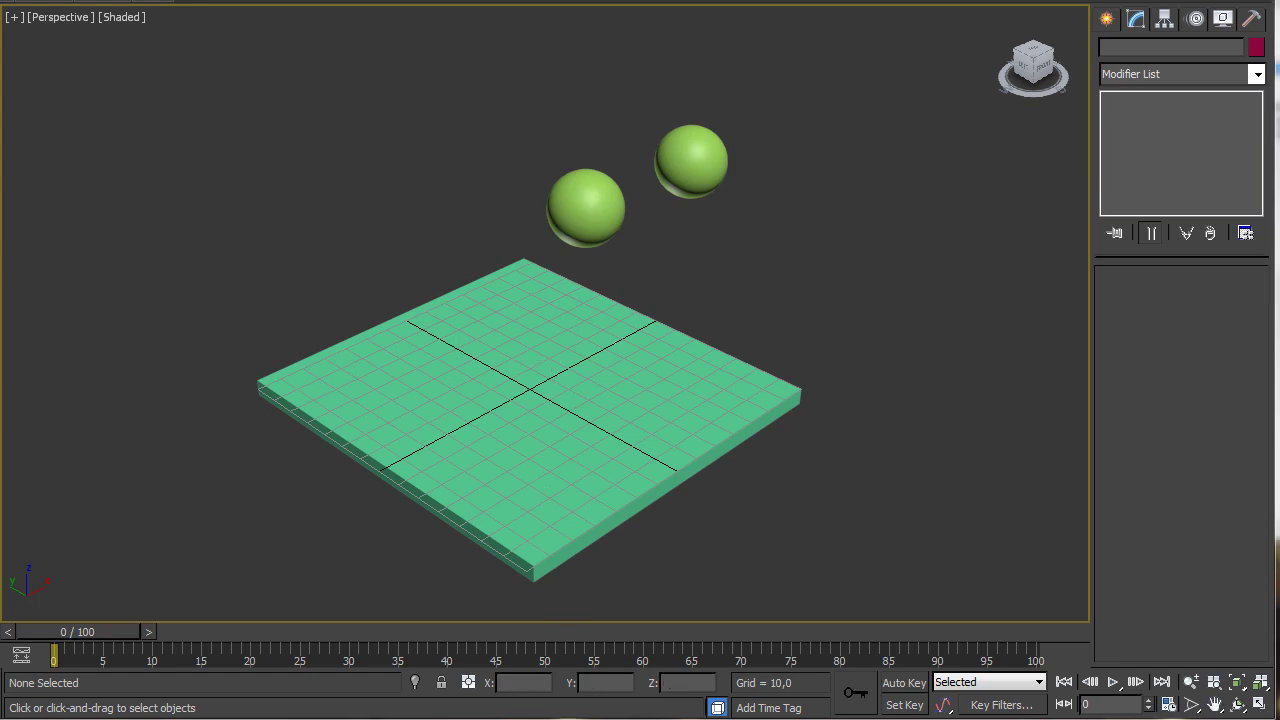
Create a MassFX Rigid Constraint linking the two spheres and set its display size in the viewport.
left_click(705, 145)
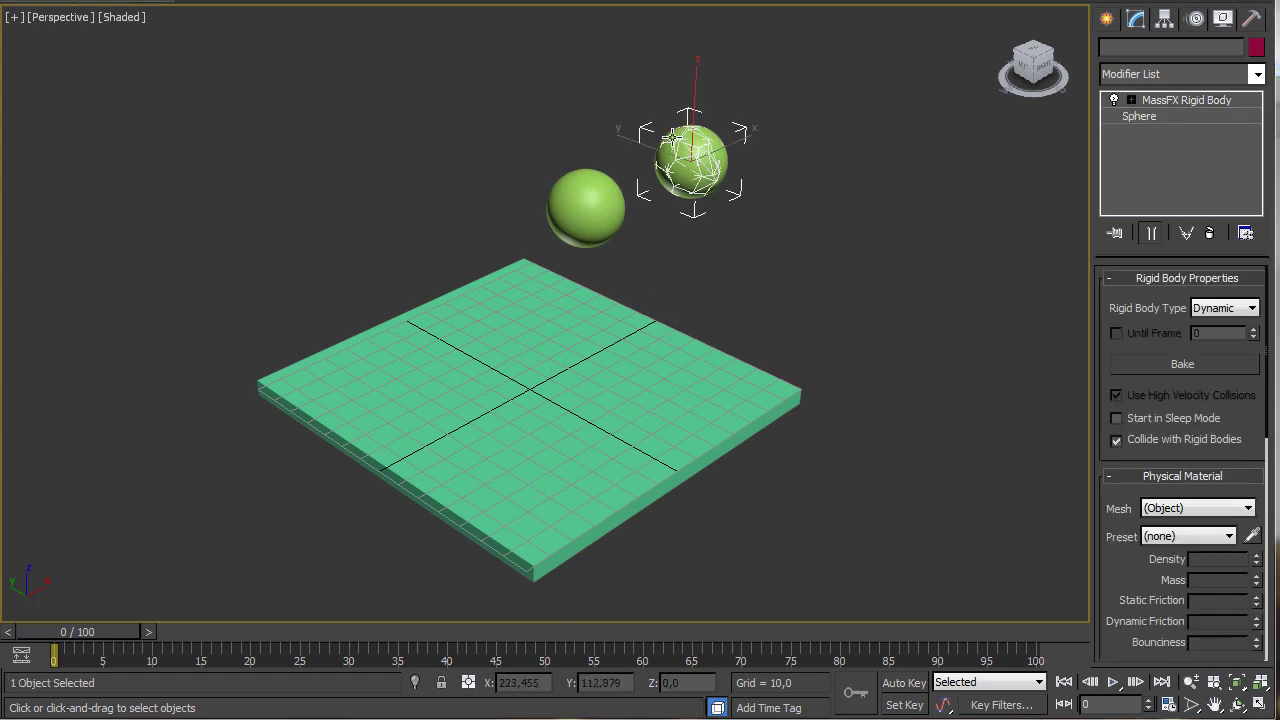
left_click(585, 225, "ctrl")
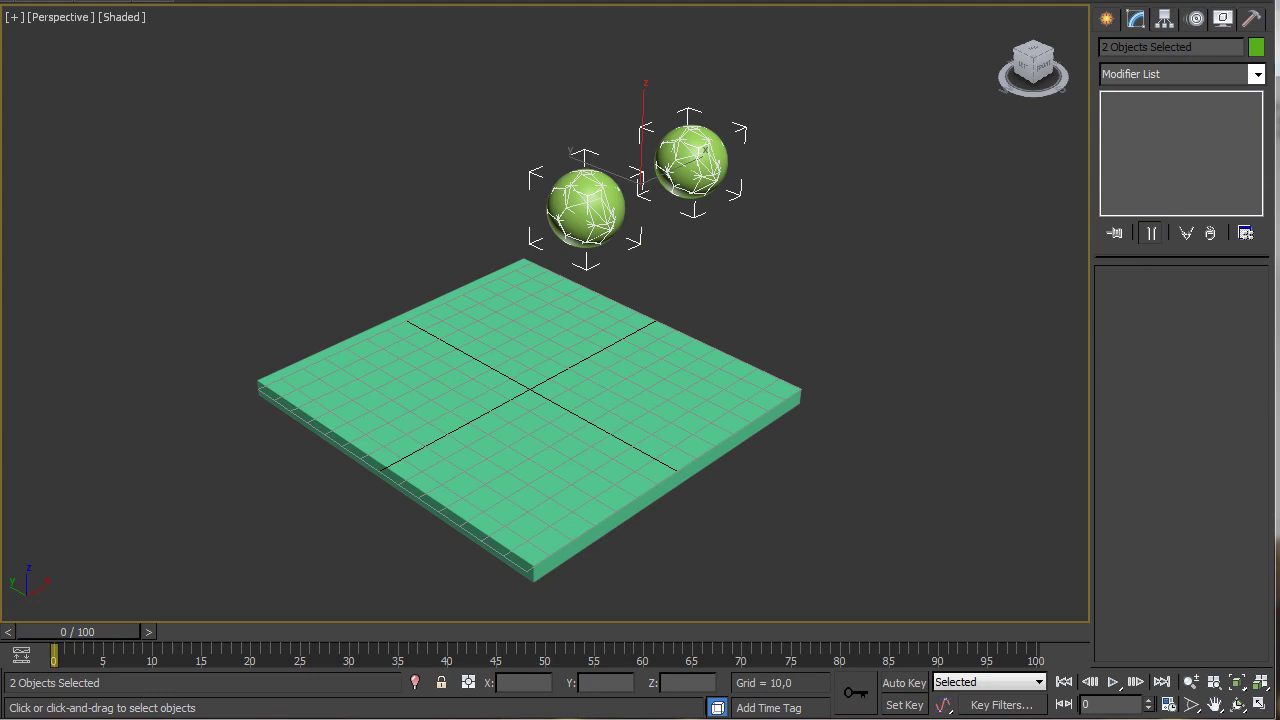
left_click(26, 138)
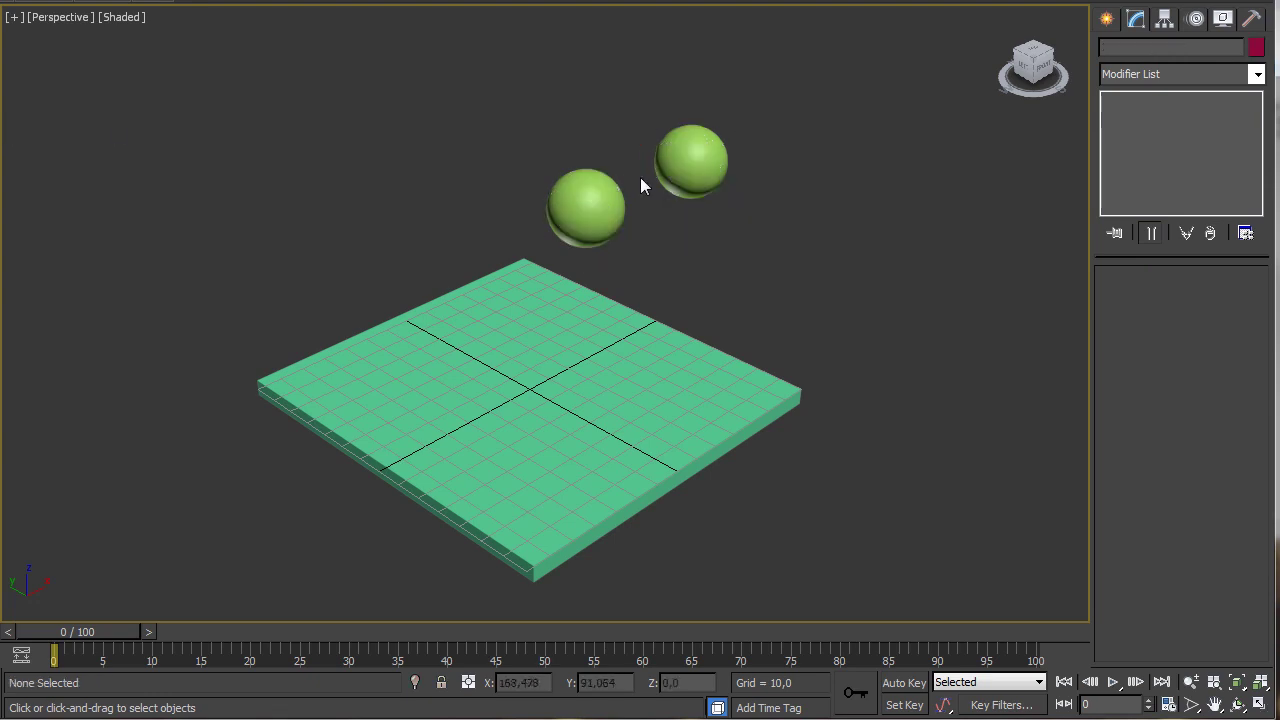
left_click(697, 146)
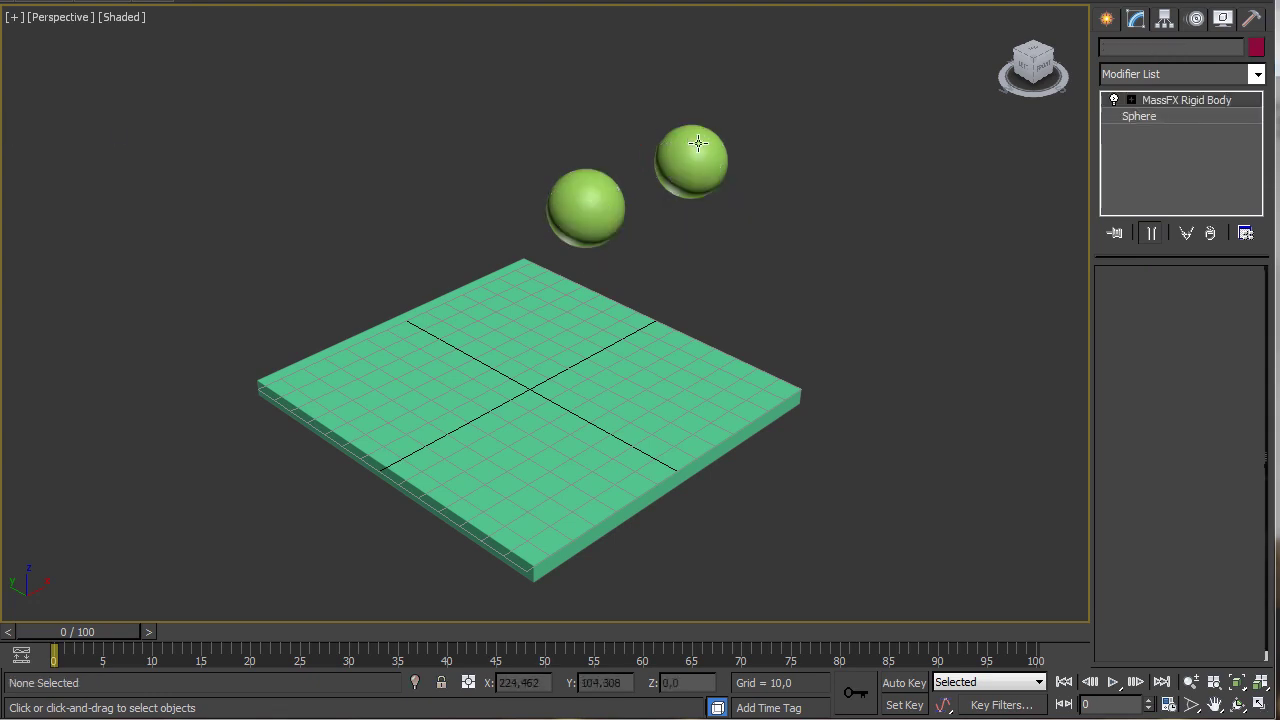
left_click(588, 204, "ctrl")
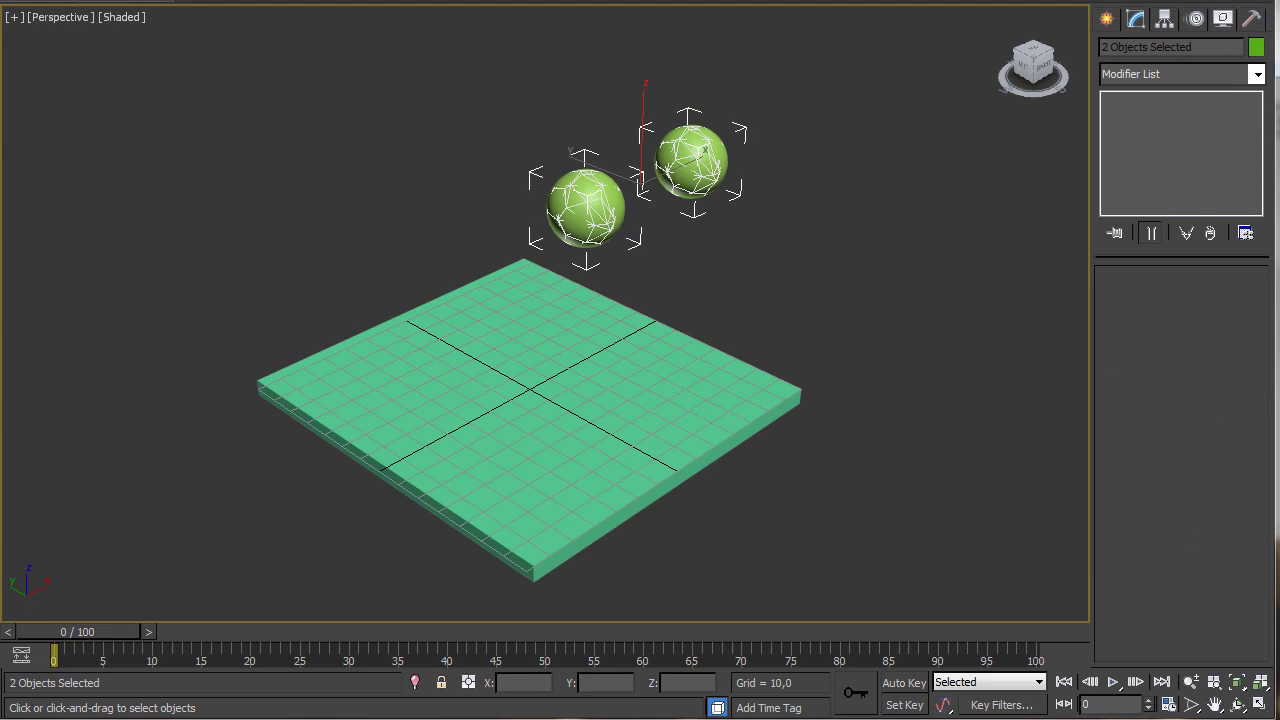
left_click_drag(2, 128, 6, 146)
left_click(30, 134)
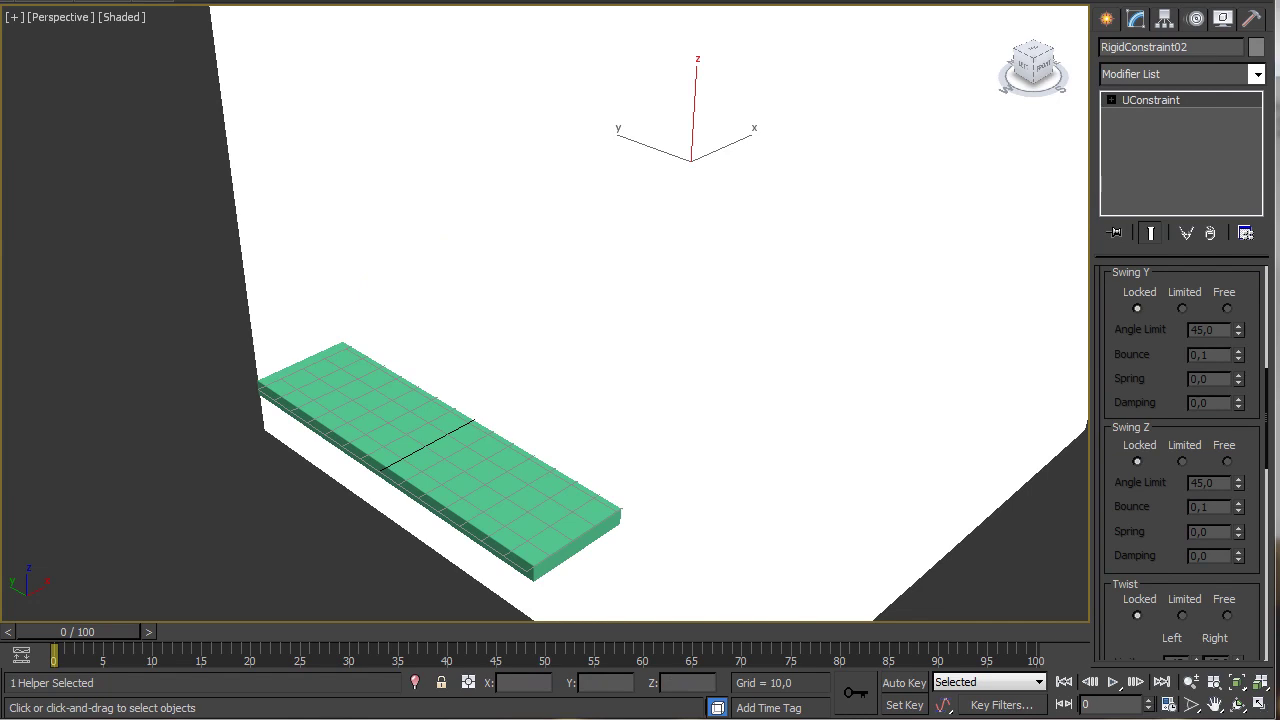
key("ctrl+z")
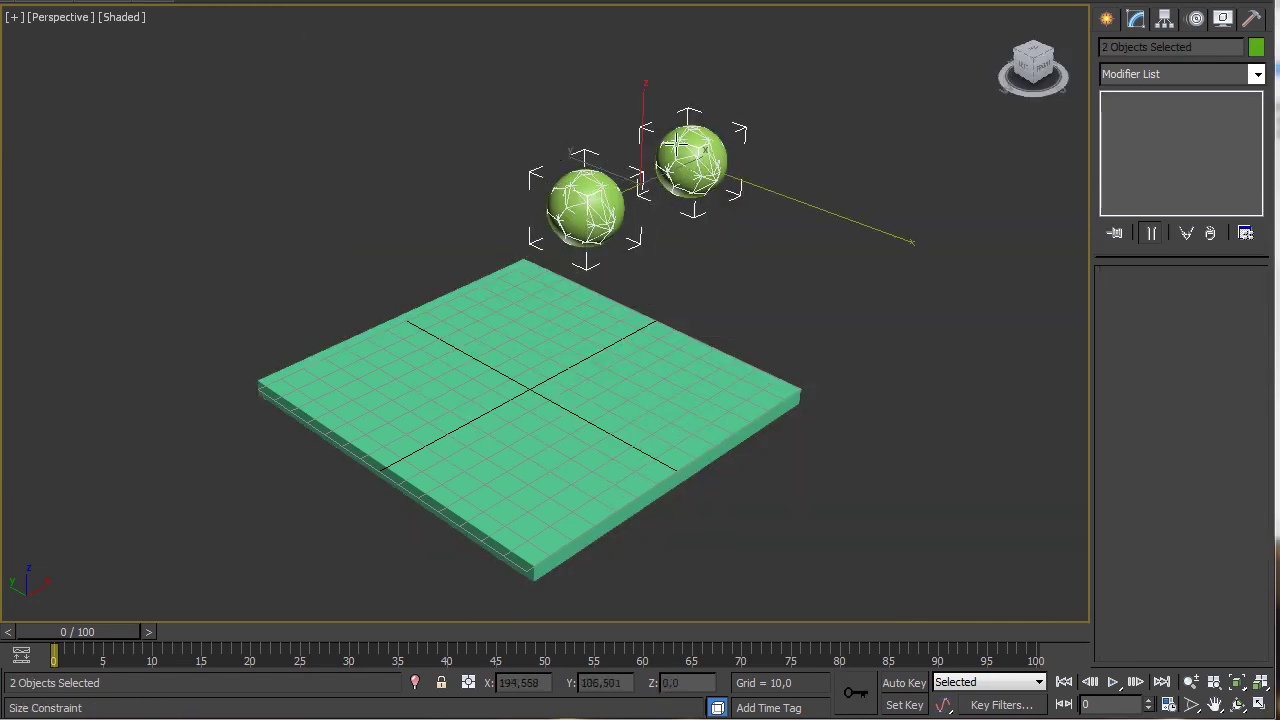
left_click(791, 254)
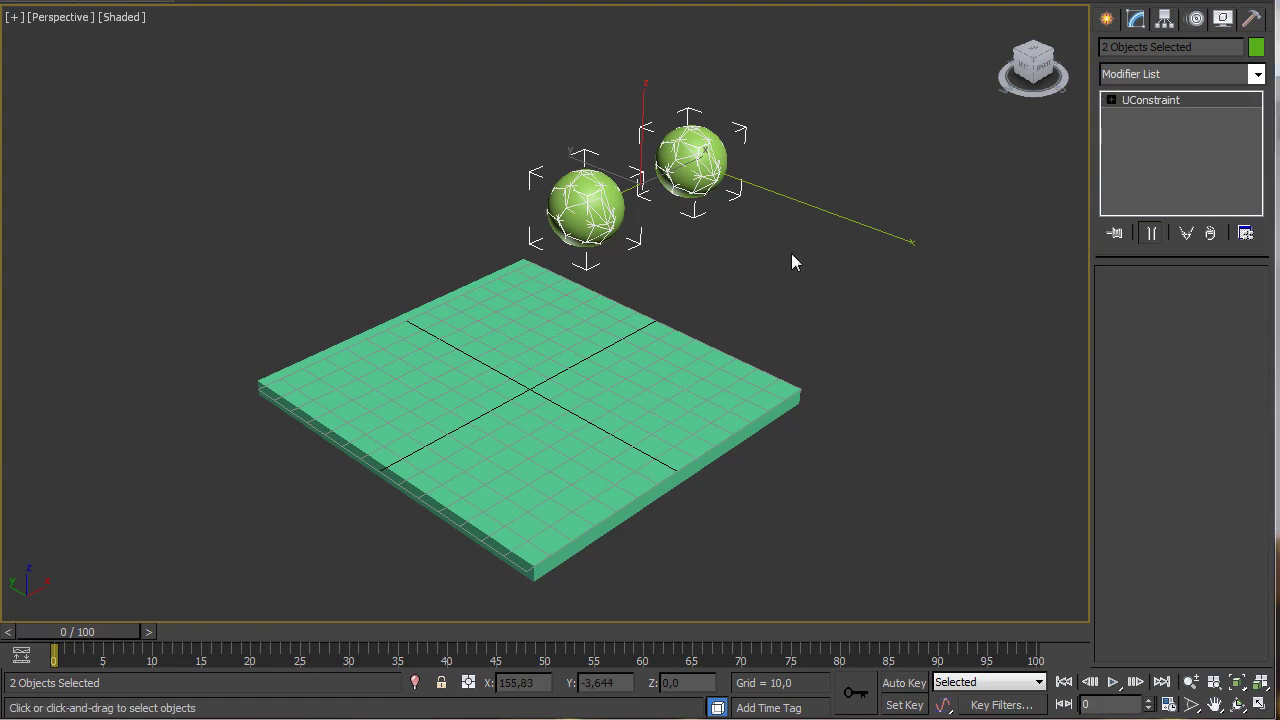
left_click(851, 147)
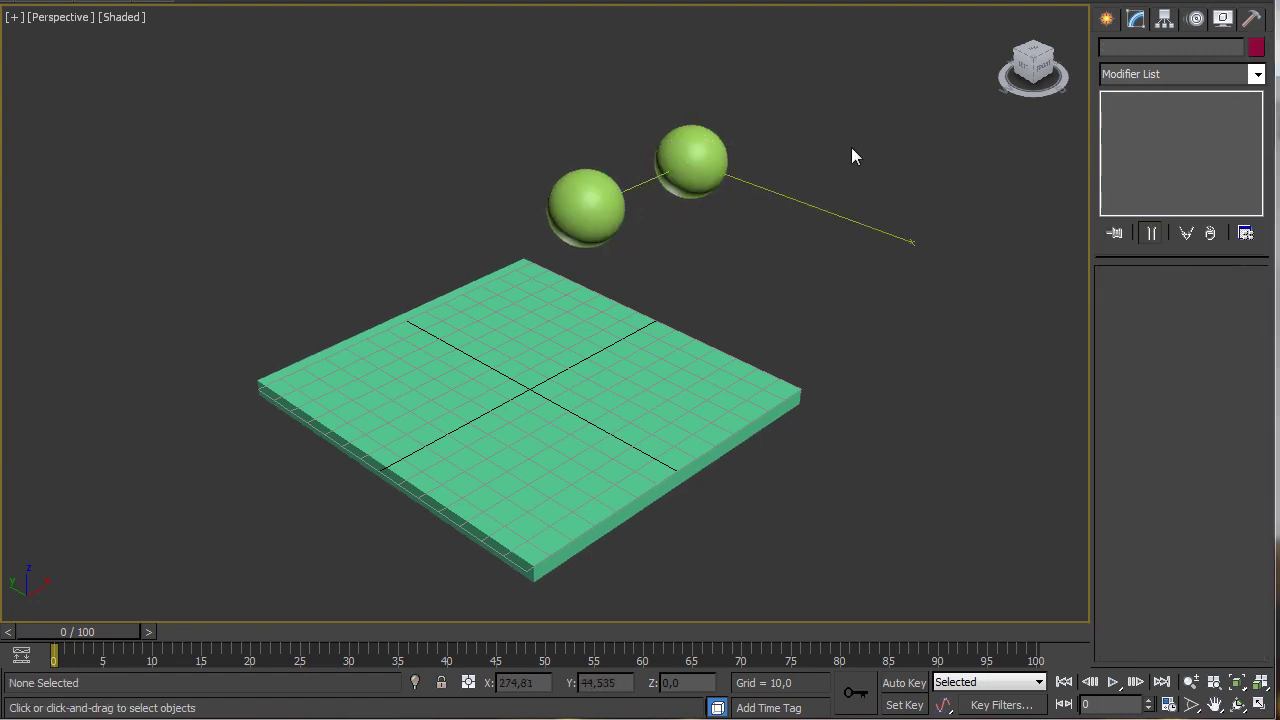
Preview the simulation of the constrained spheres and inspect the setup from a front angle.
left_click(810, 205)
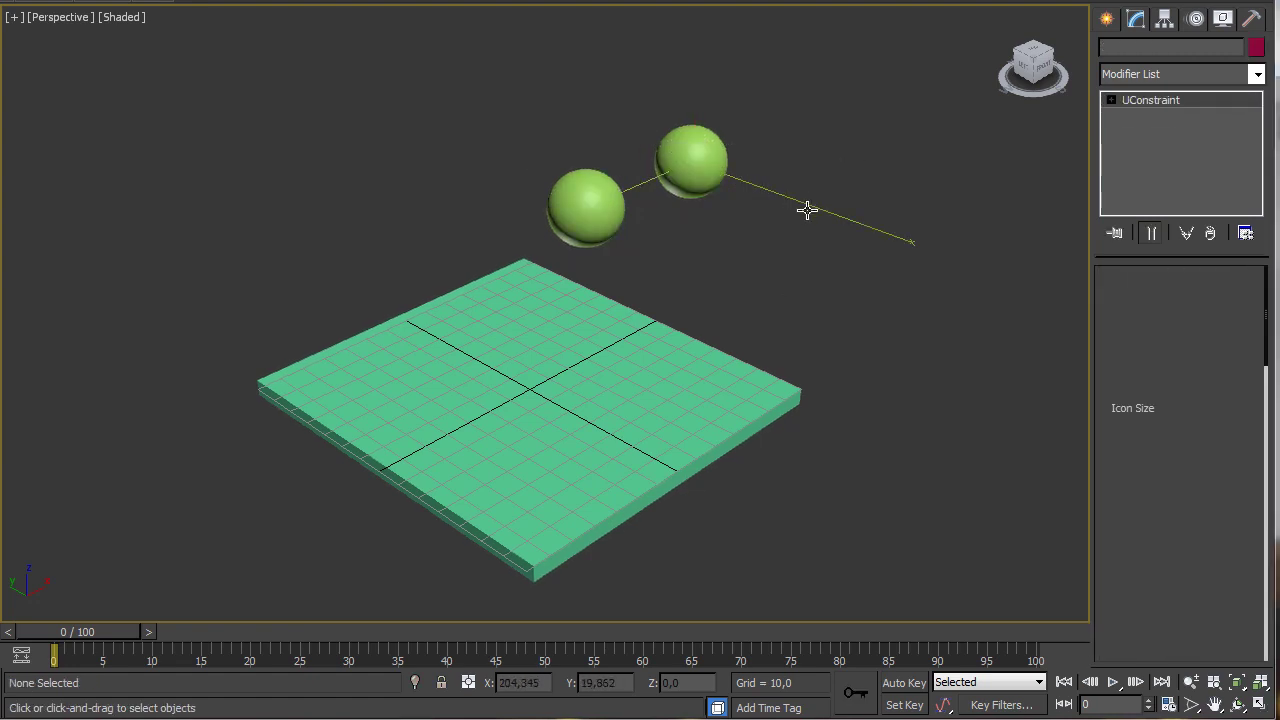
left_click(848, 112)
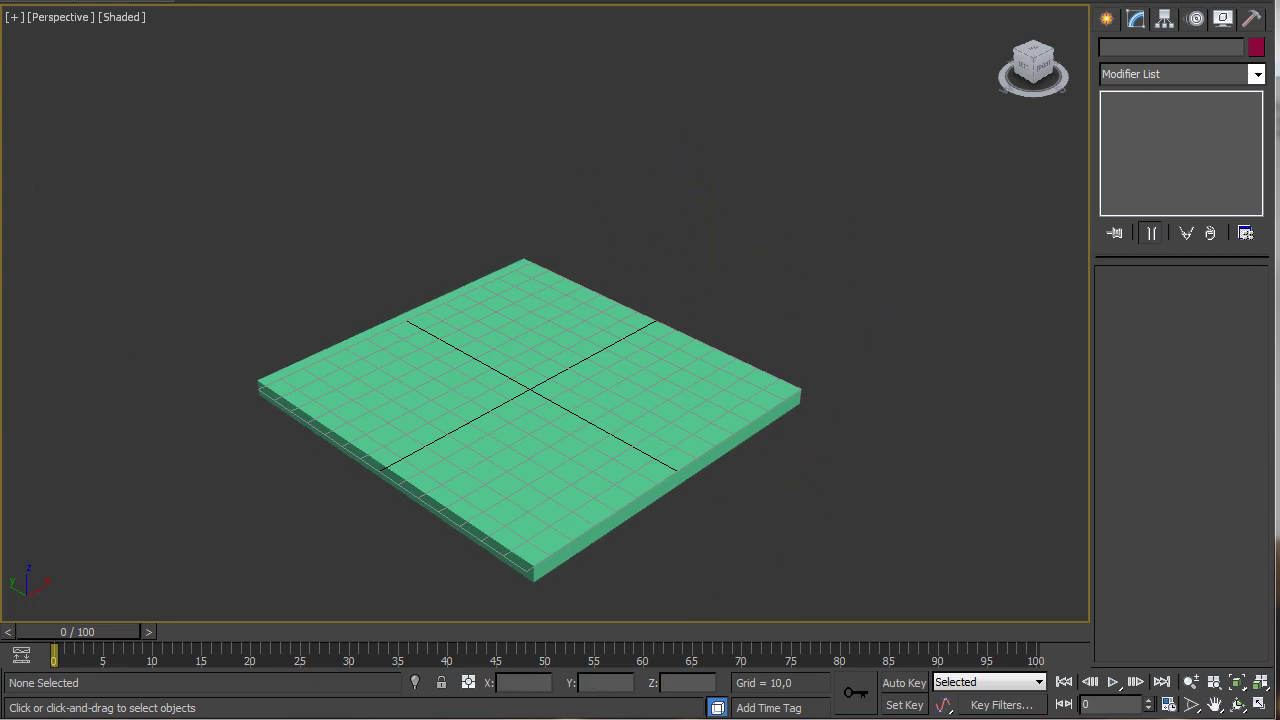
scroll(567, 335, "down", 5)
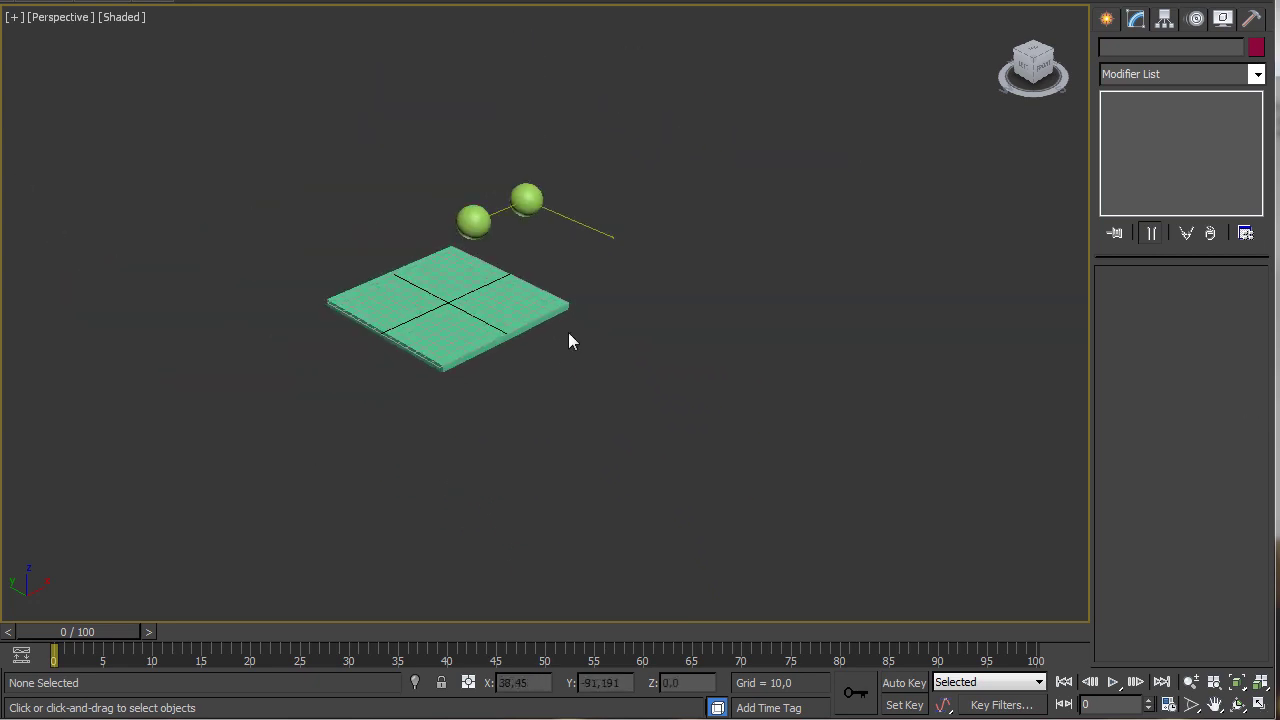
scroll(568, 340, "down", 3)
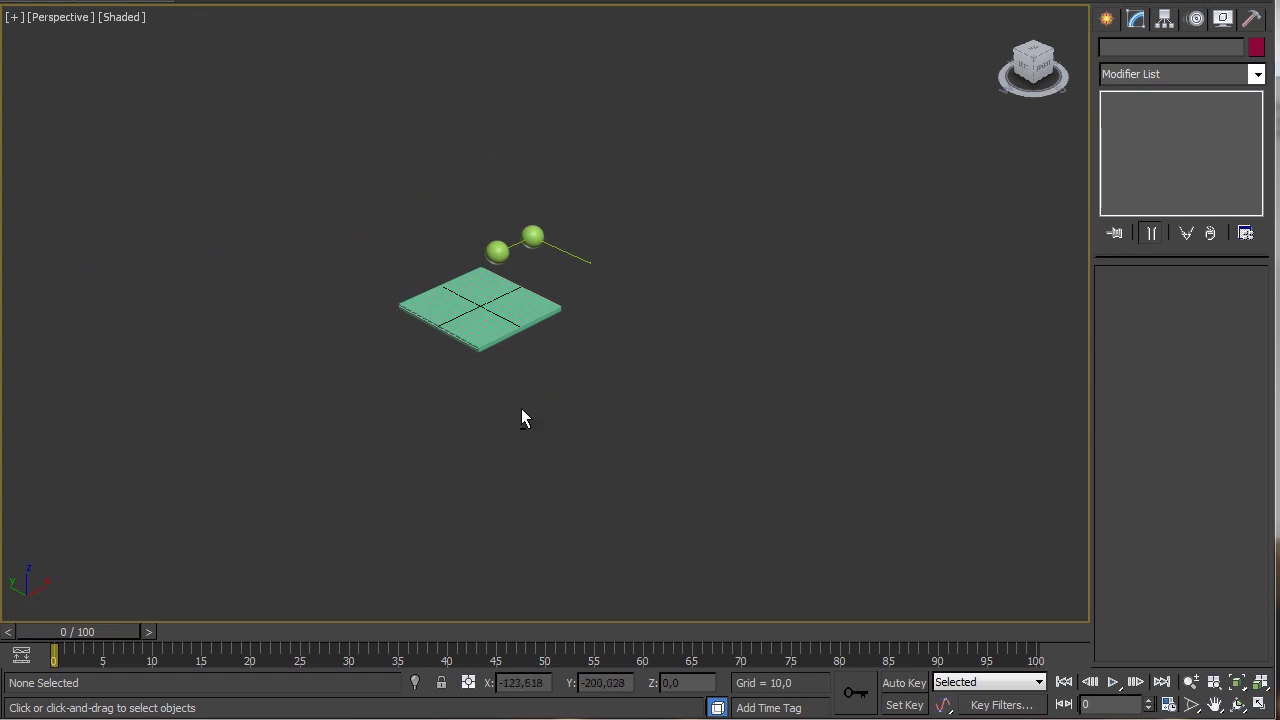
middle_click_drag(523, 417, 466, 234, "alt")
scroll(458, 130, "up", 3)
scroll(466, 234, "up", 2)
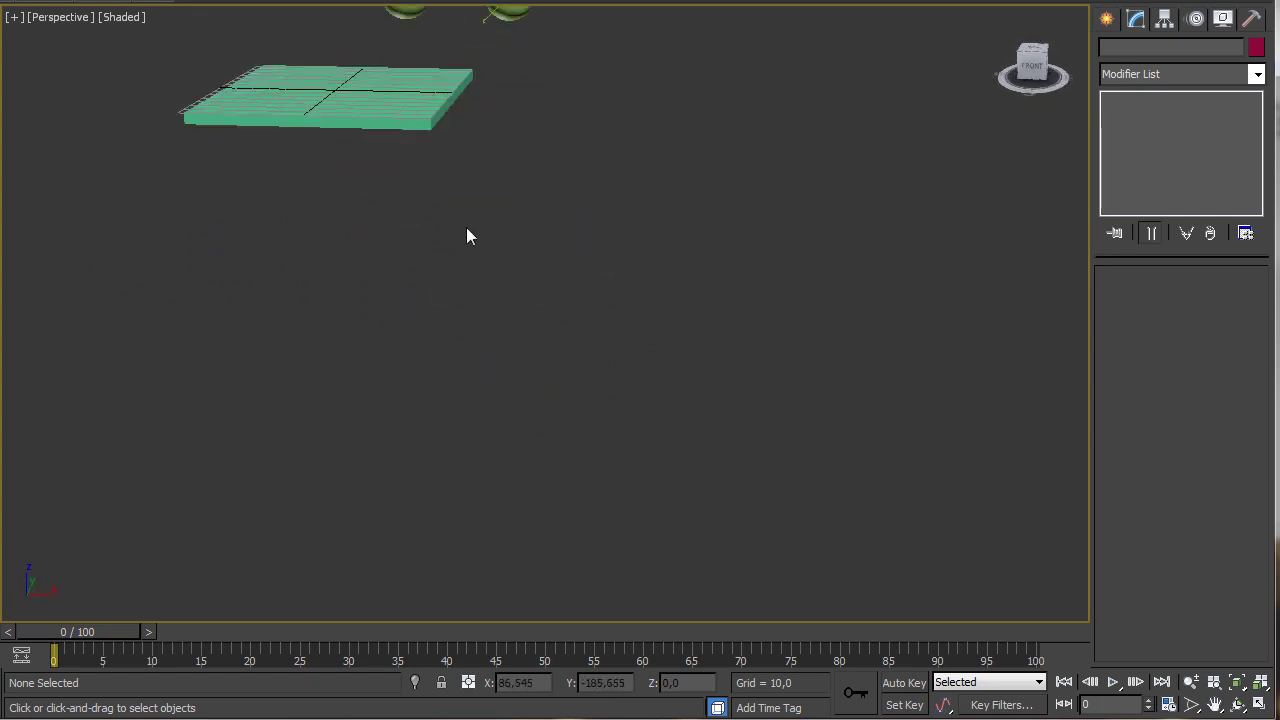
middle_click_drag(457, 118, 437, 192)
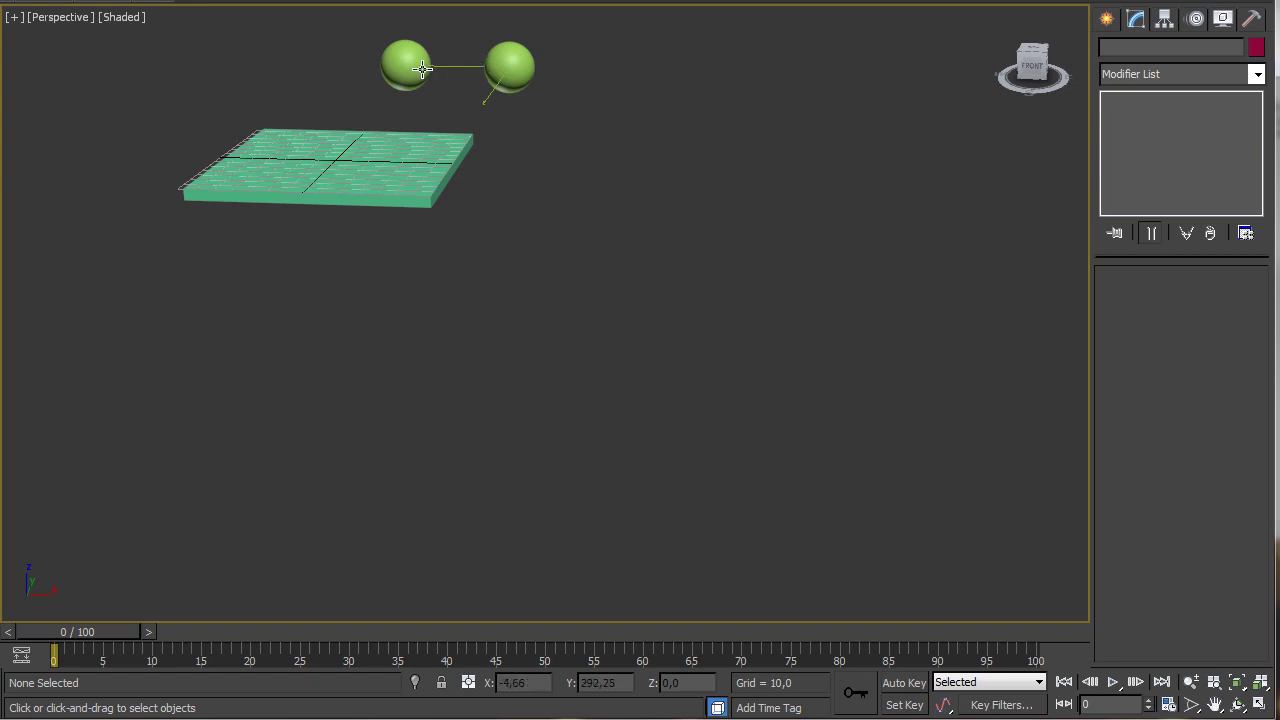
middle_click_drag(394, 143, 538, 280)
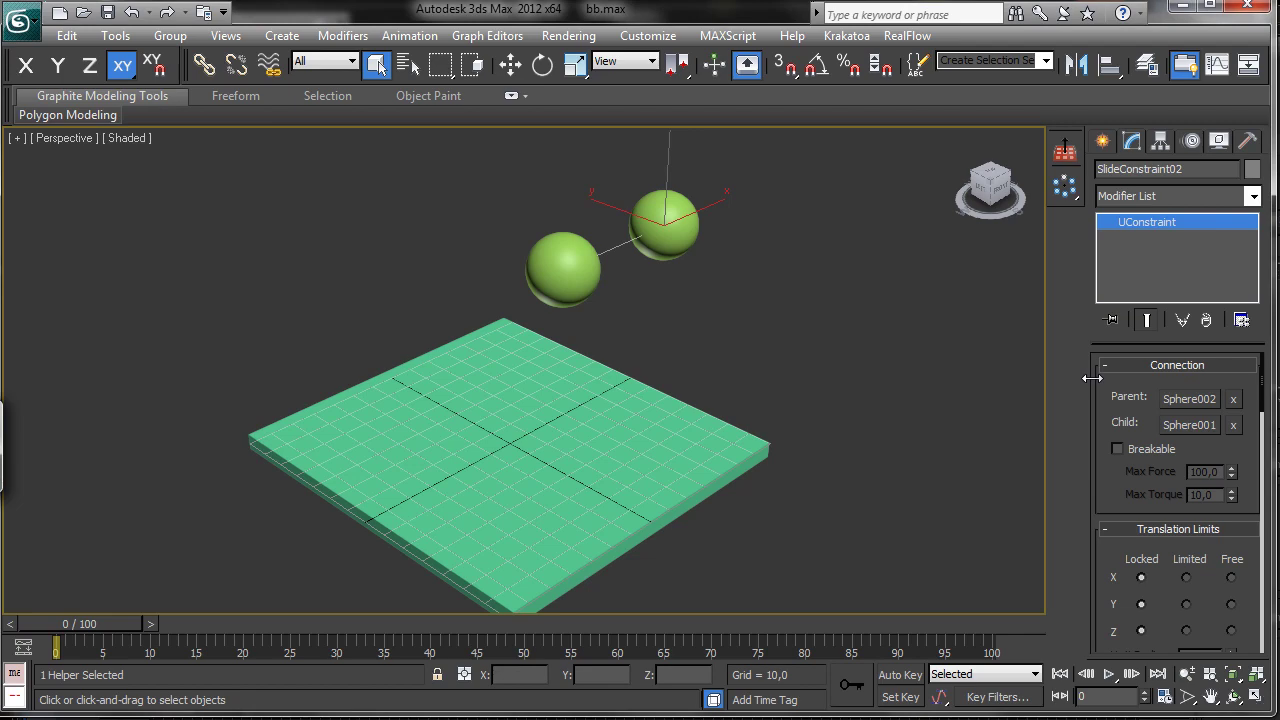
Widen the slide constraint's settings area to two columns and make the connection between the spheres Breakable.
left_click_drag(1090, 416, 898, 361)
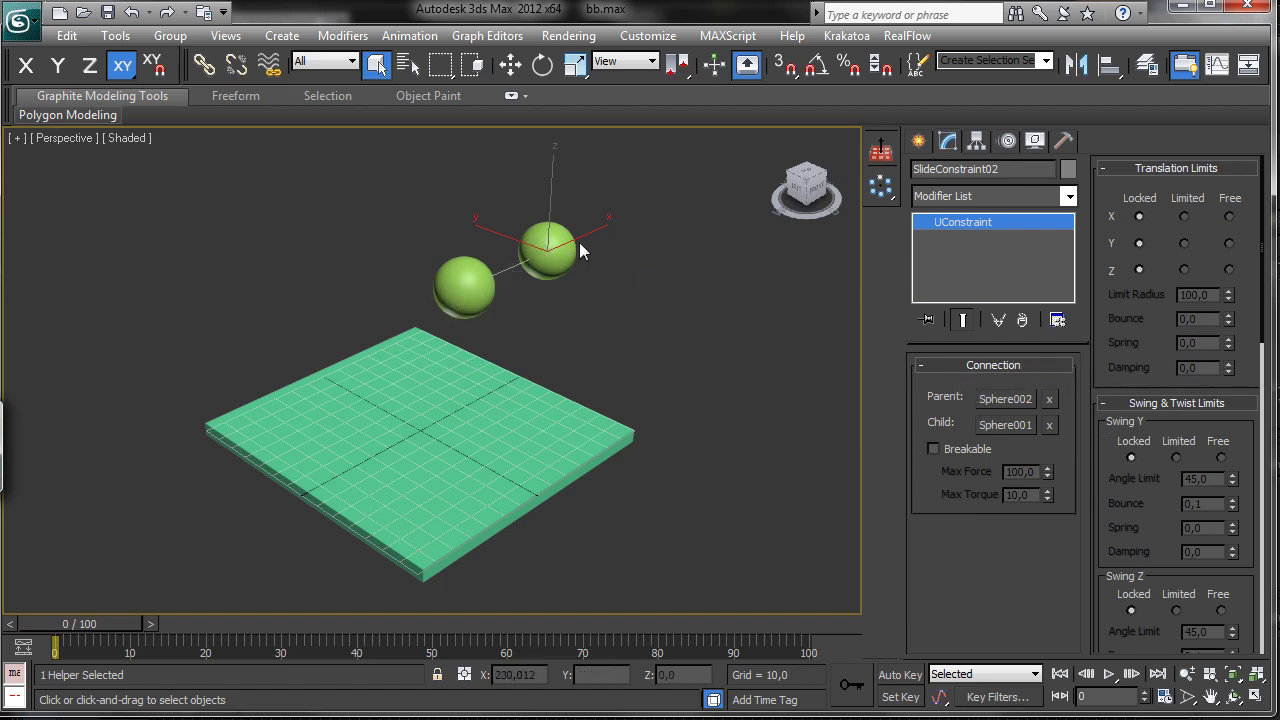
left_click(955, 456)
left_click(962, 455)
left_click(962, 455)
left_click(960, 449)
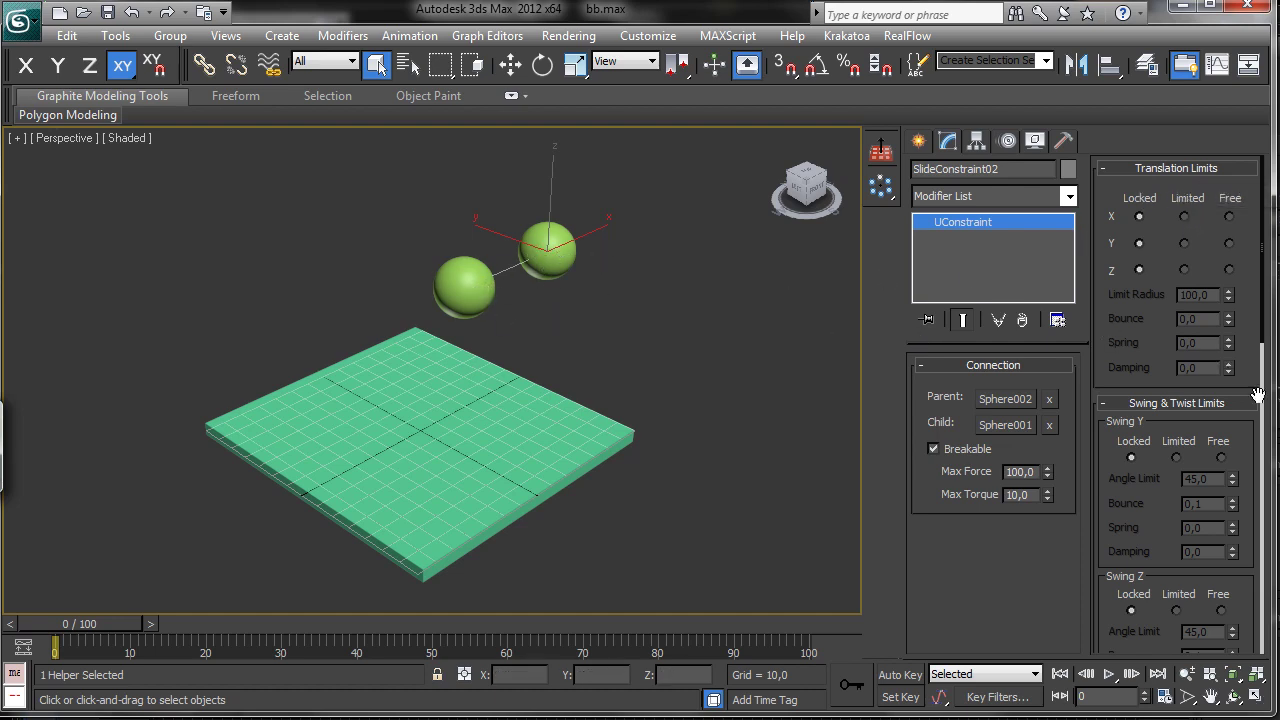
Review the slide constraint's Swing & Twist Limits, Spring and Advanced settings, and return to the Translation Limits.
scroll(1244, 307, "down", 3)
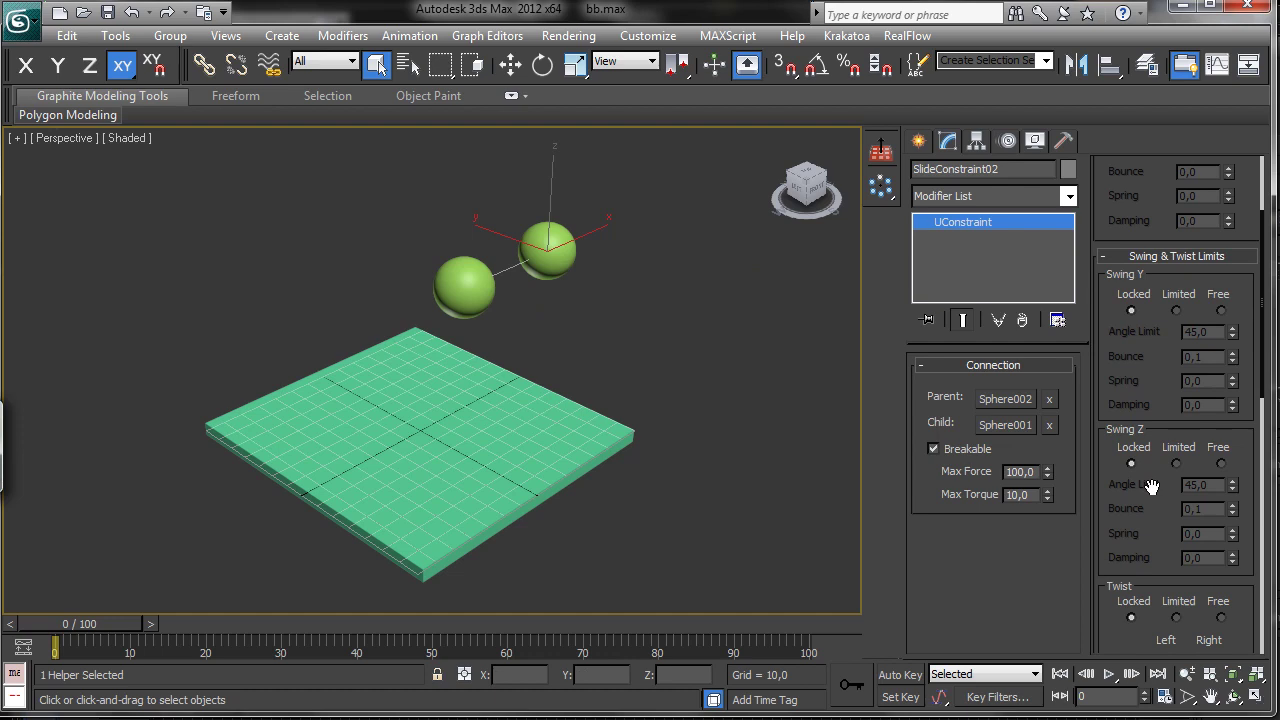
left_click_drag(1150, 495, 1158, 400)
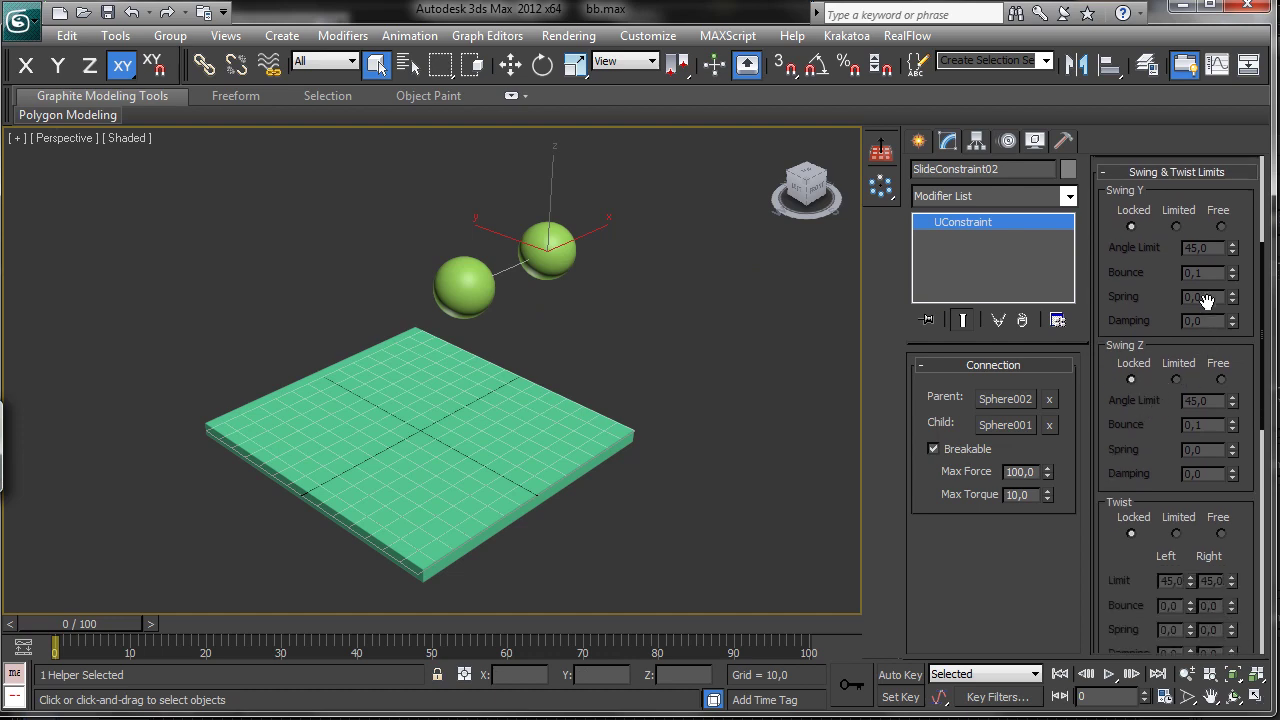
left_click_drag(1156, 430, 1163, 363)
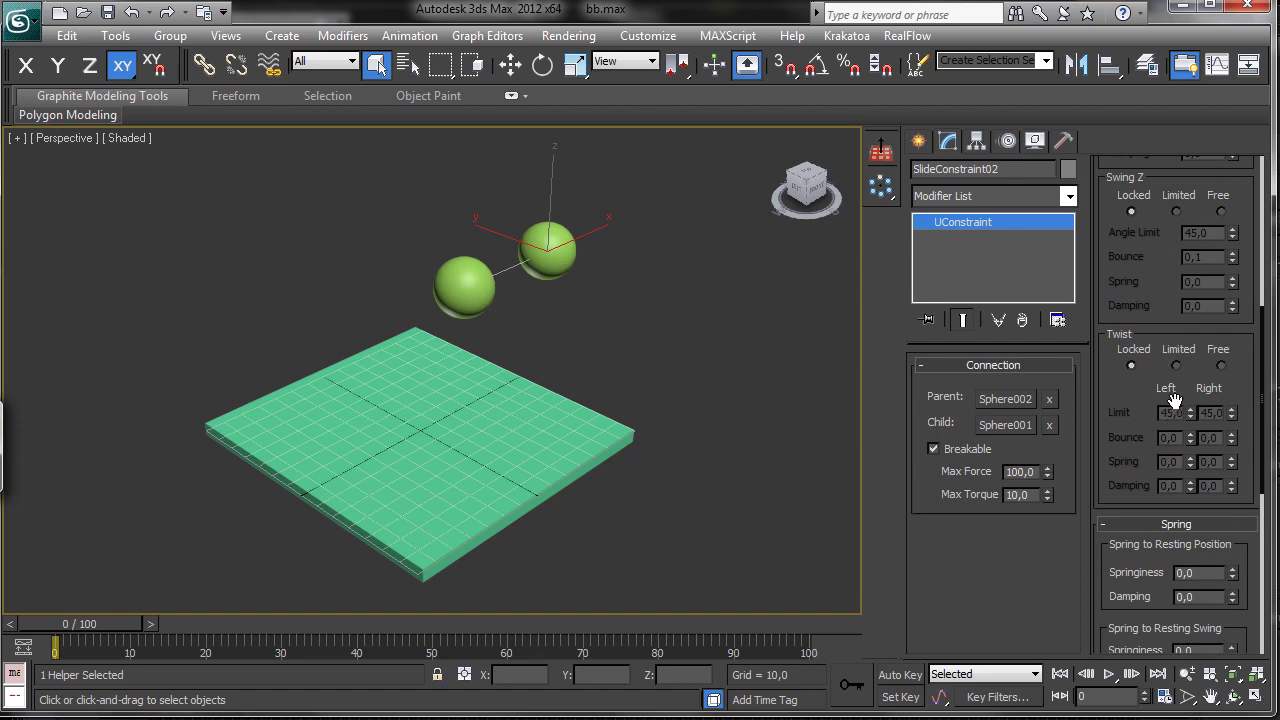
scroll(1133, 372, "down", 4)
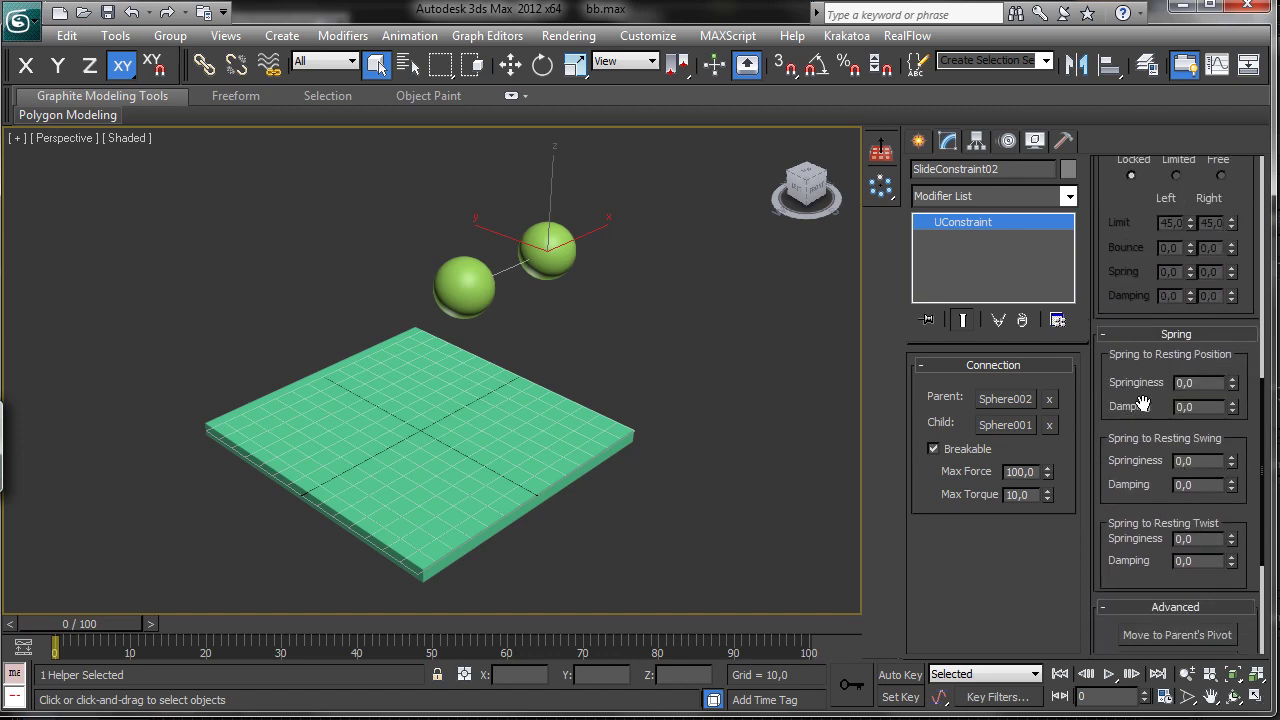
left_click_drag(1140, 382, 1140, 328)
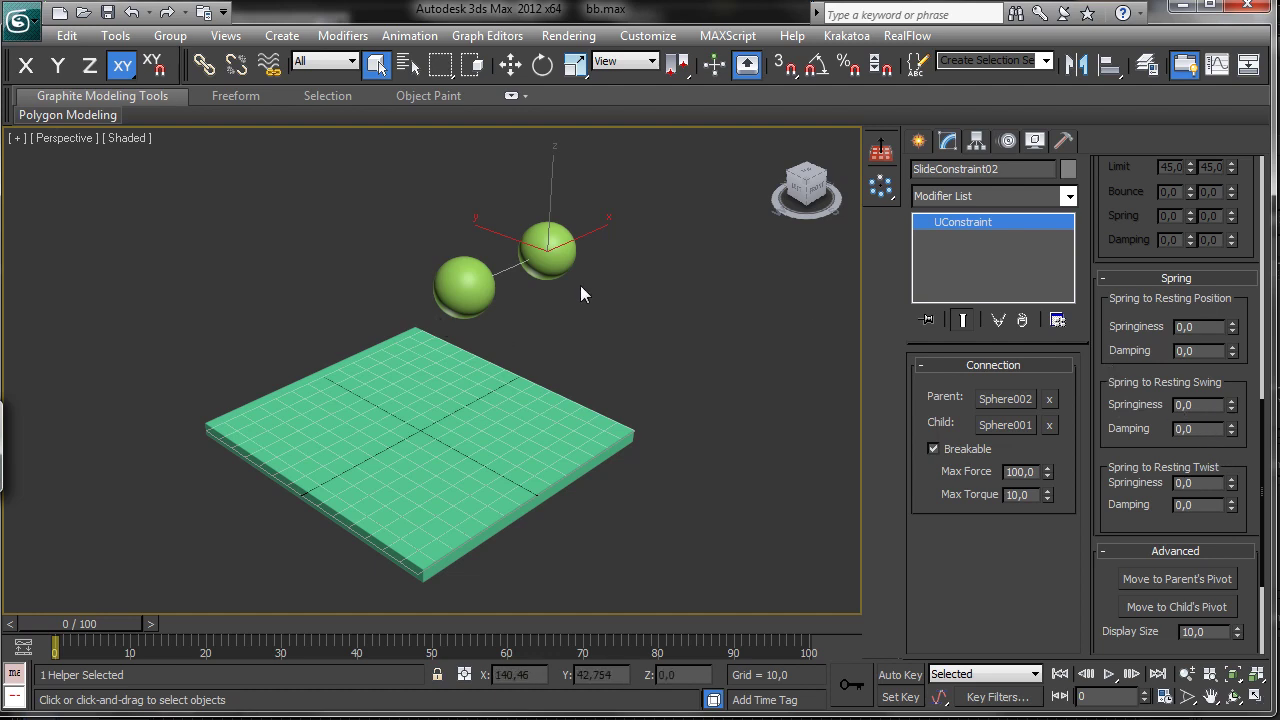
left_click_drag(1140, 440, 1149, 265)
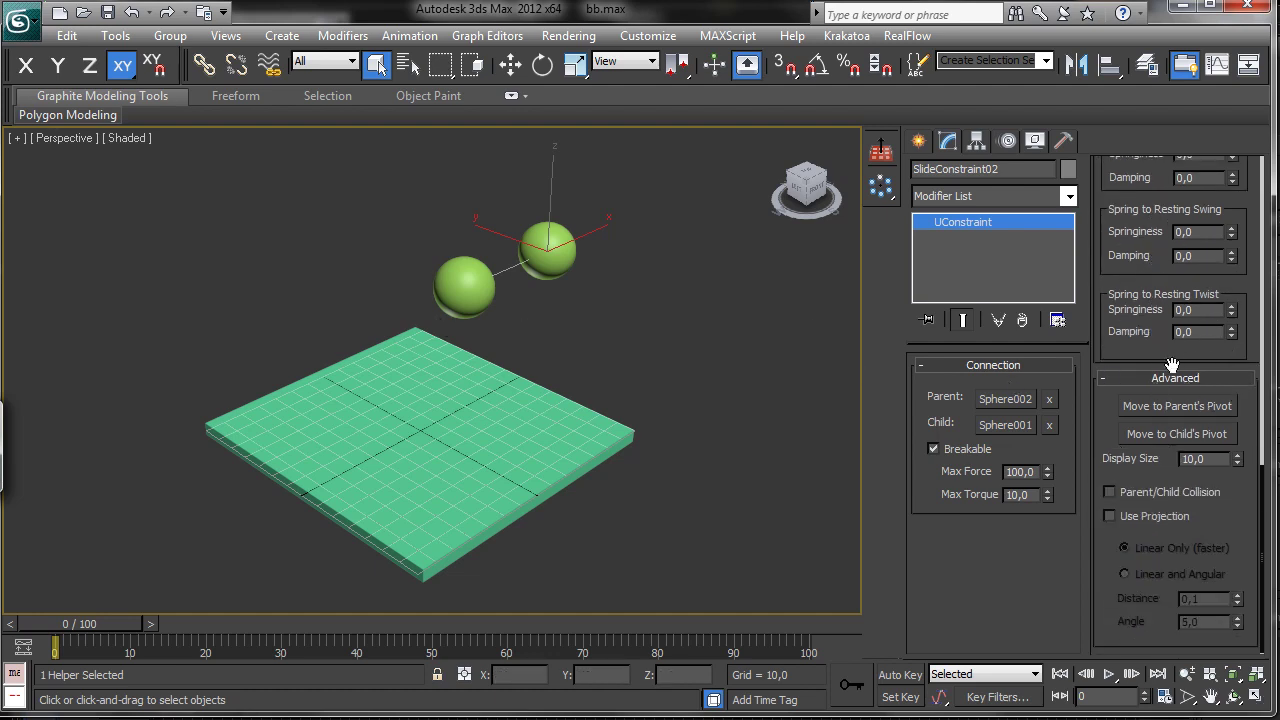
scroll(1142, 338, "up", 5)
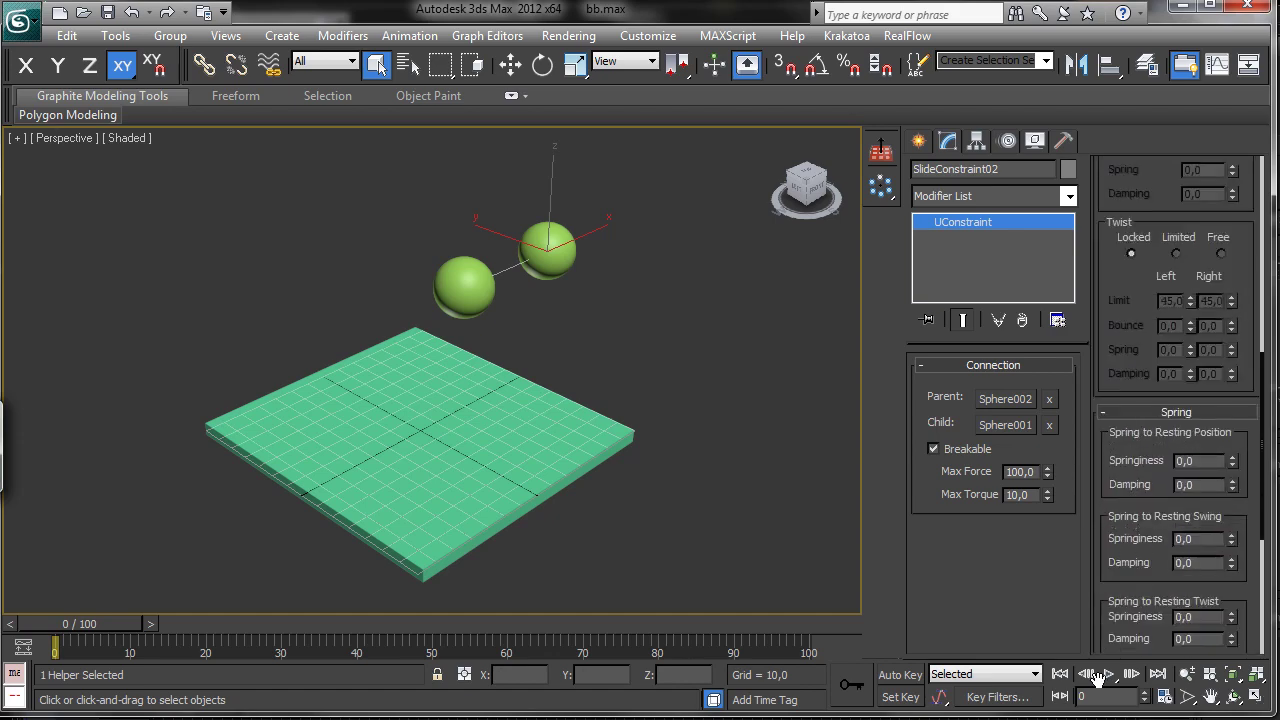
scroll(1157, 305, "up", 4)
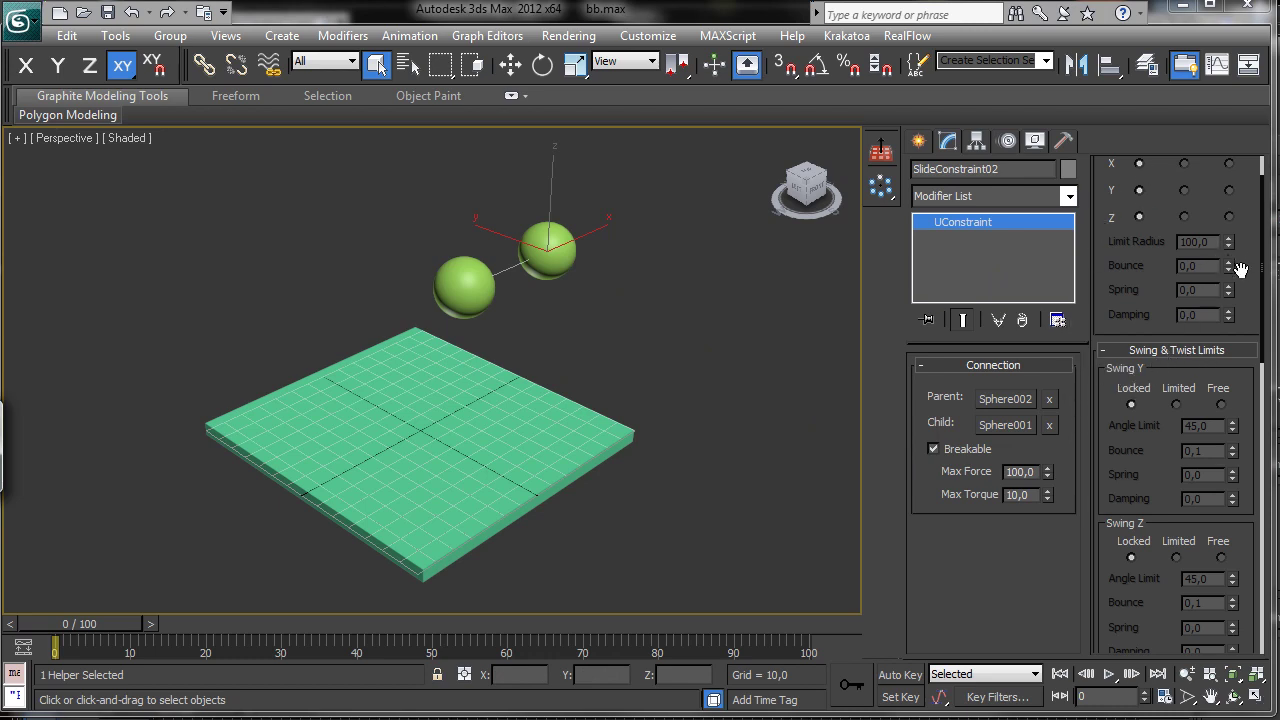
Try the Limited option on the slide constraint's X translation and the Free option on its X, Y and Z translation.
left_click_drag(1240, 264, 1233, 436)
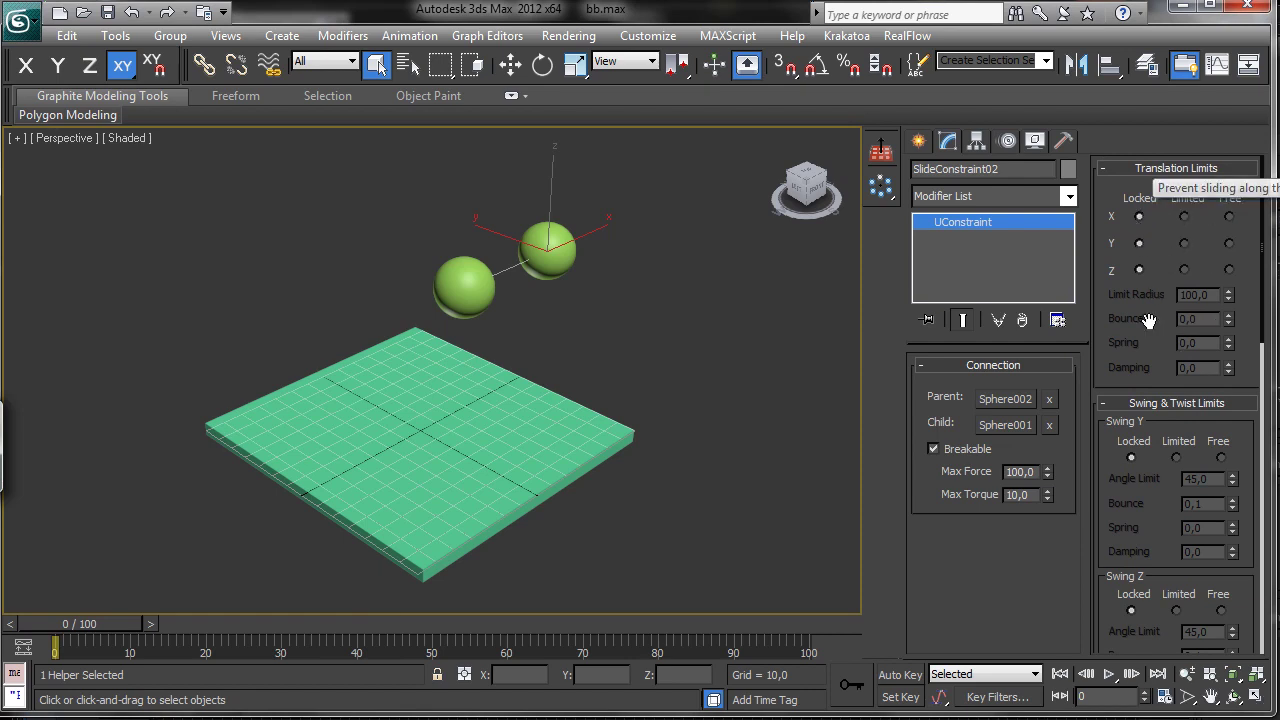
left_click(1229, 217)
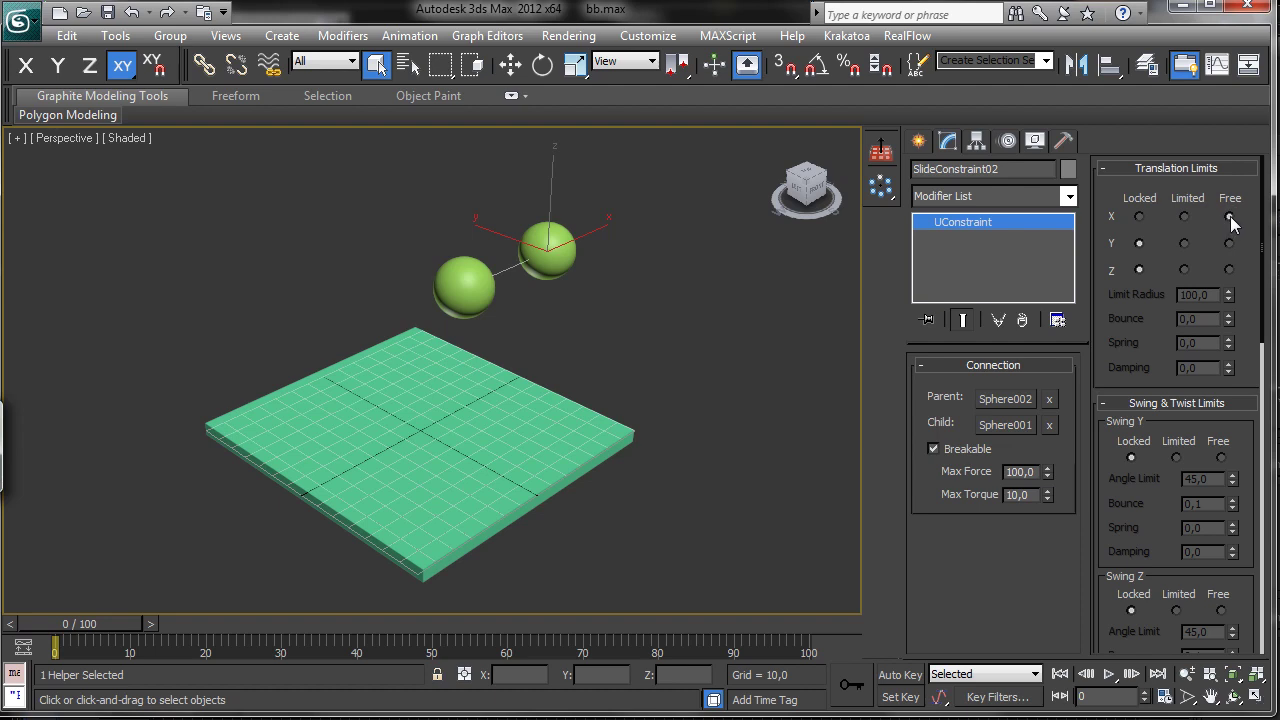
left_click(1184, 217)
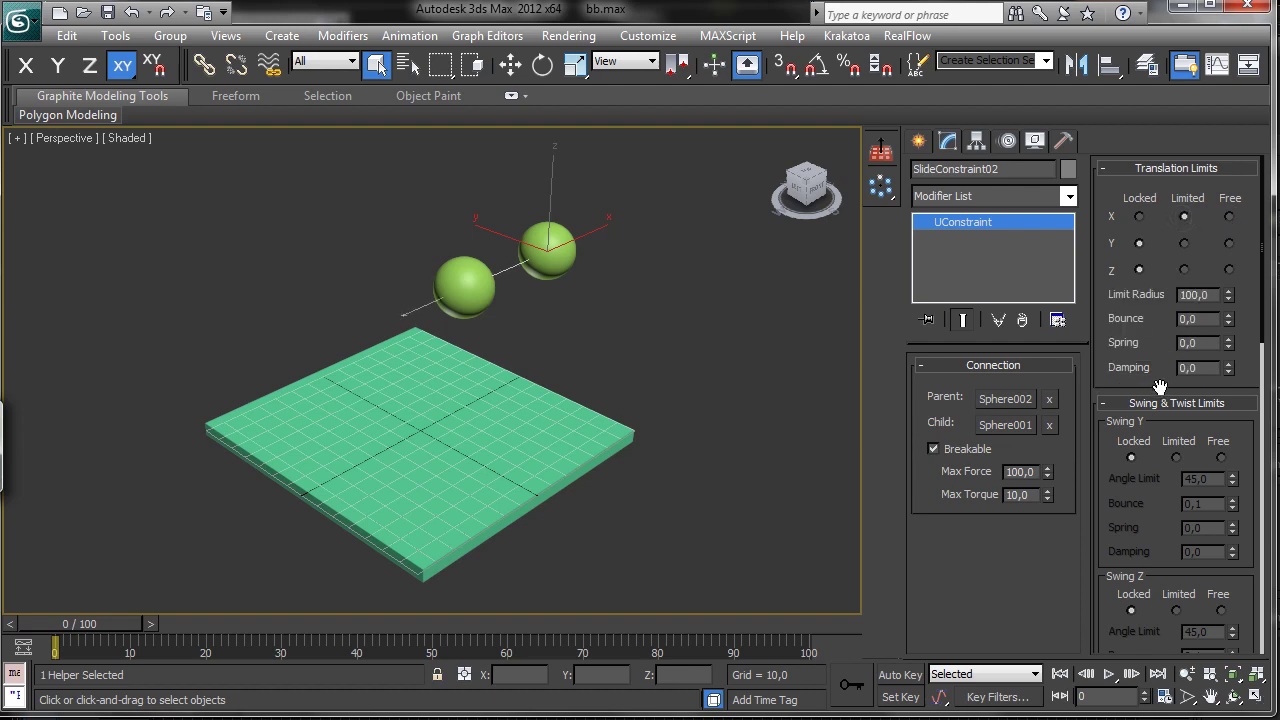
left_click(1229, 217)
left_click(1229, 243)
left_click(1229, 269)
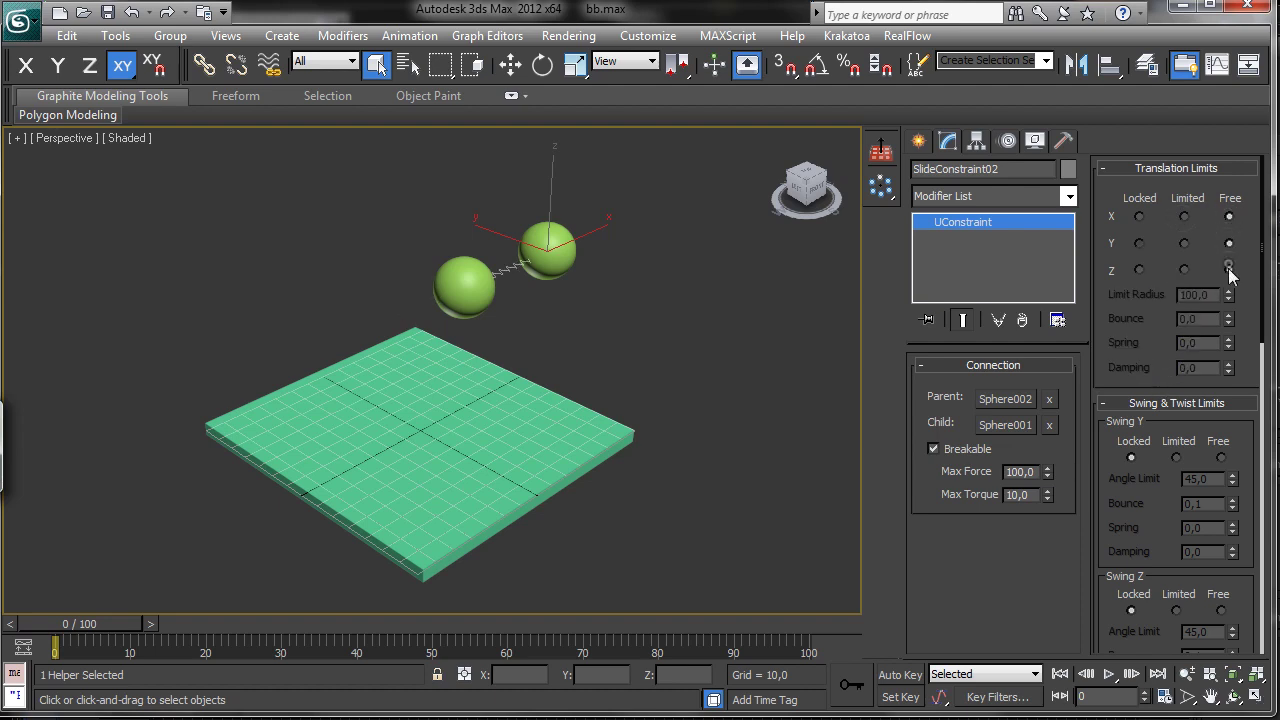
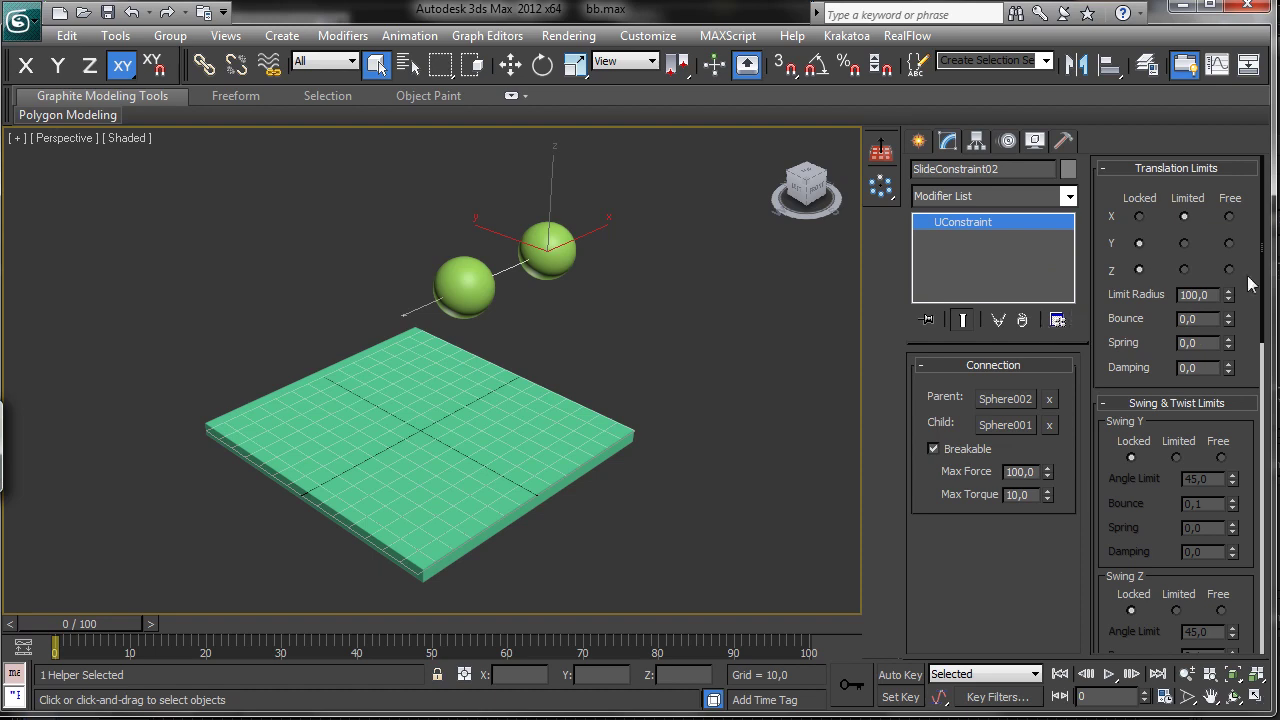
Dismiss the firewall access request and set the slide constraint's X translation to Locked.
left_click(932, 447)
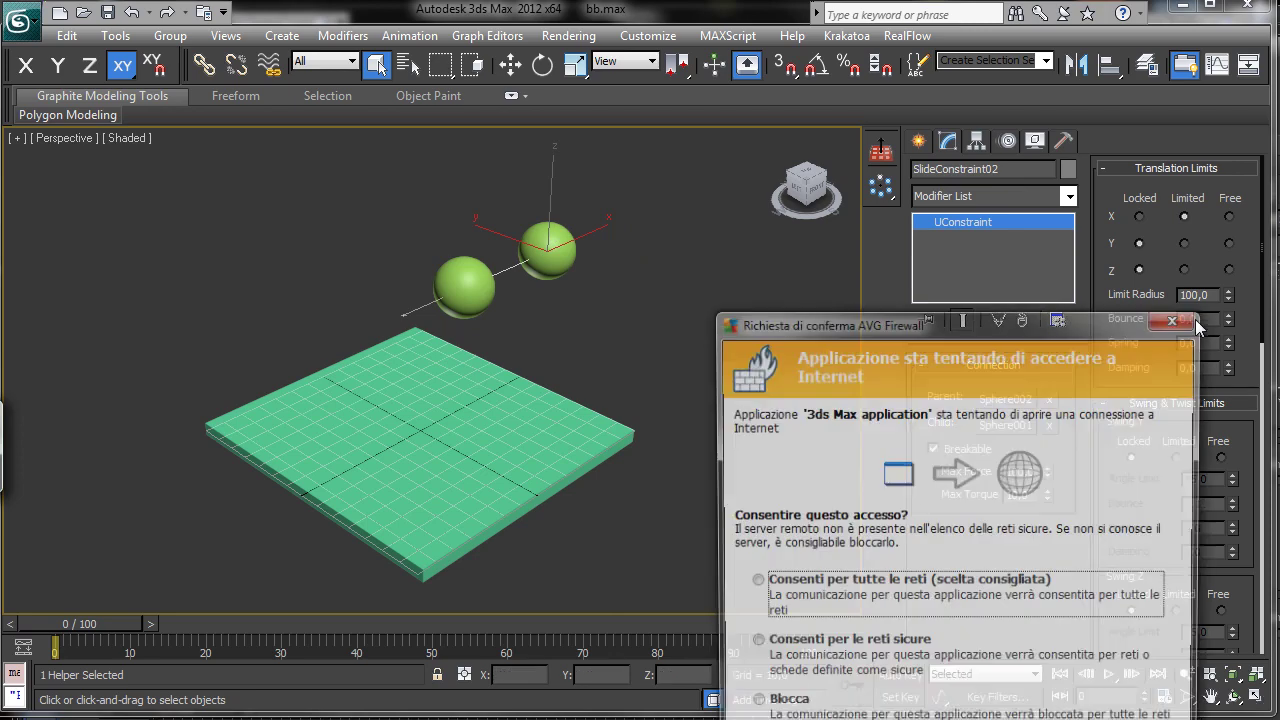
left_click(1130, 712)
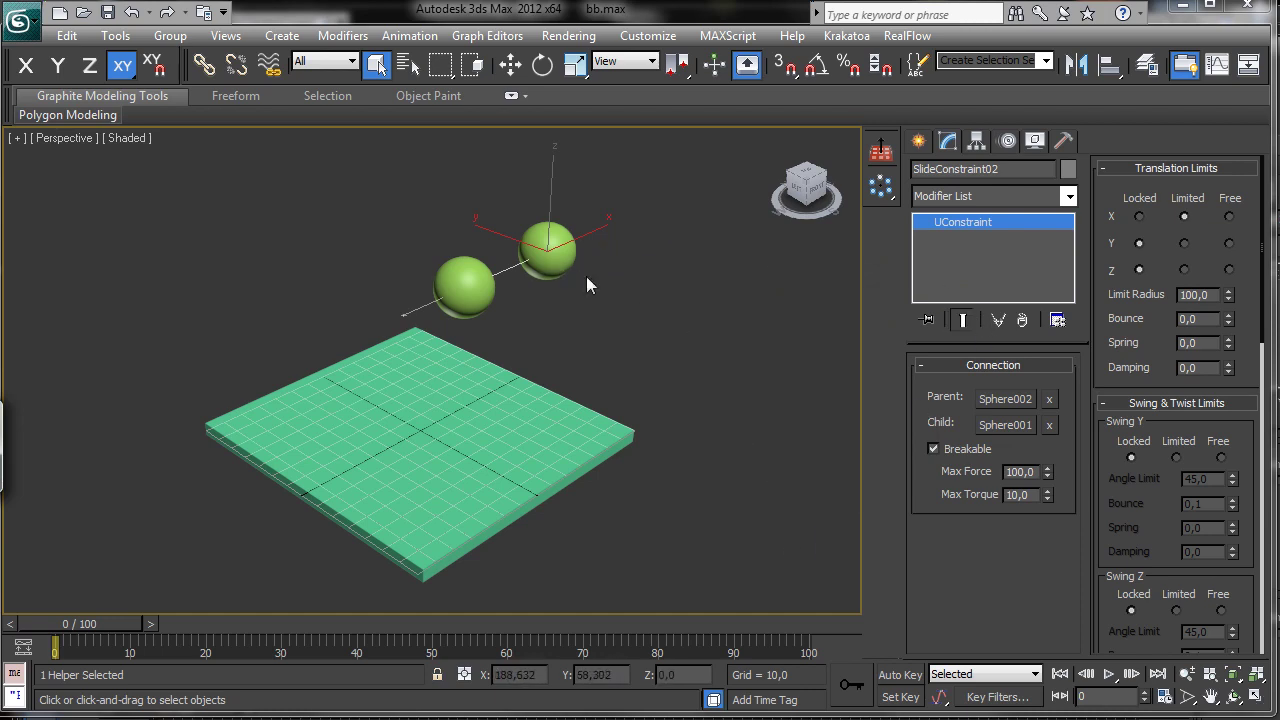
left_click(1138, 214)
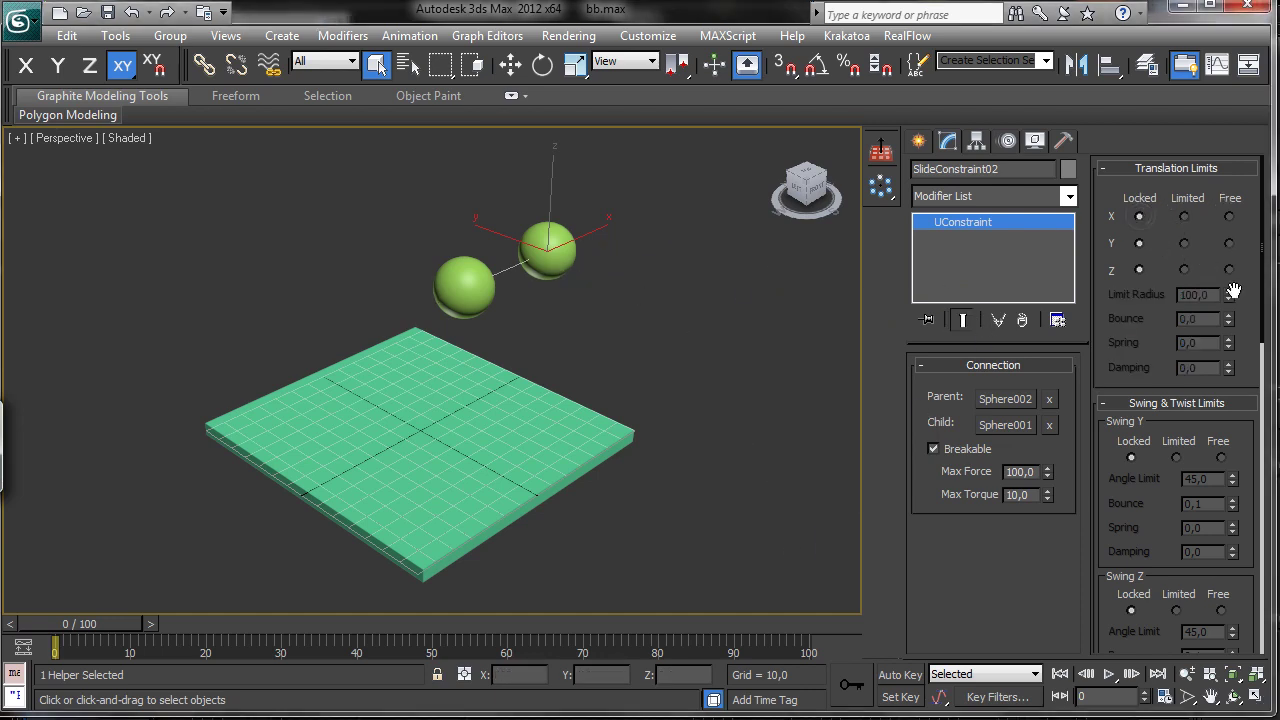
Review the slide constraint's swing, twist and spring settings, and return to its Translation Limits.
left_click_drag(1135, 496, 1119, 354)
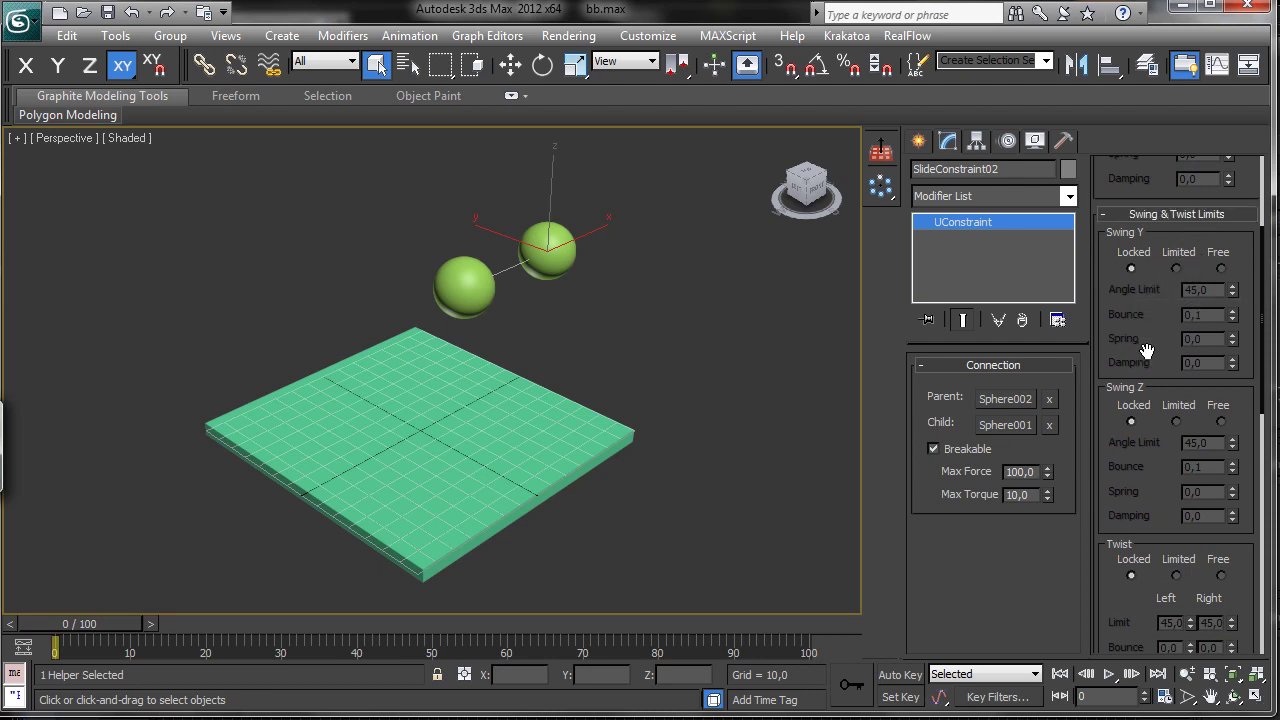
scroll(1147, 351, "down", 5)
scroll(1159, 359, "down", 5)
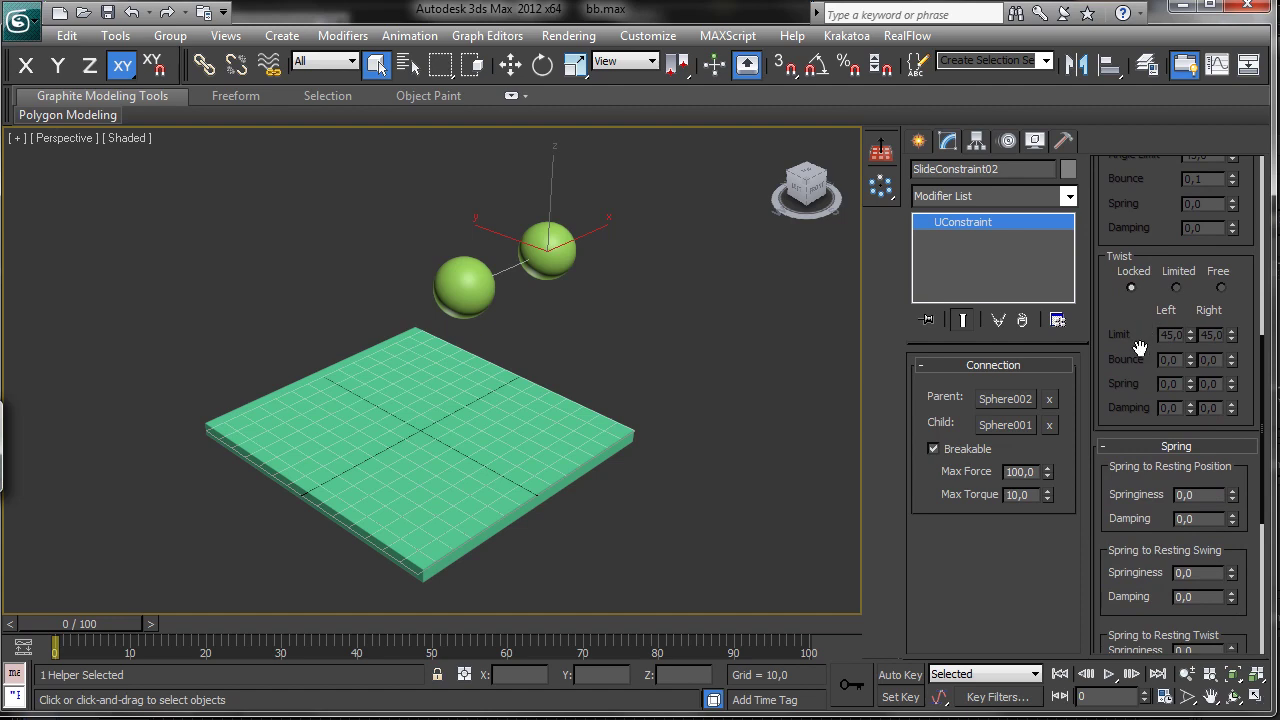
left_click_drag(1145, 347, 1151, 220)
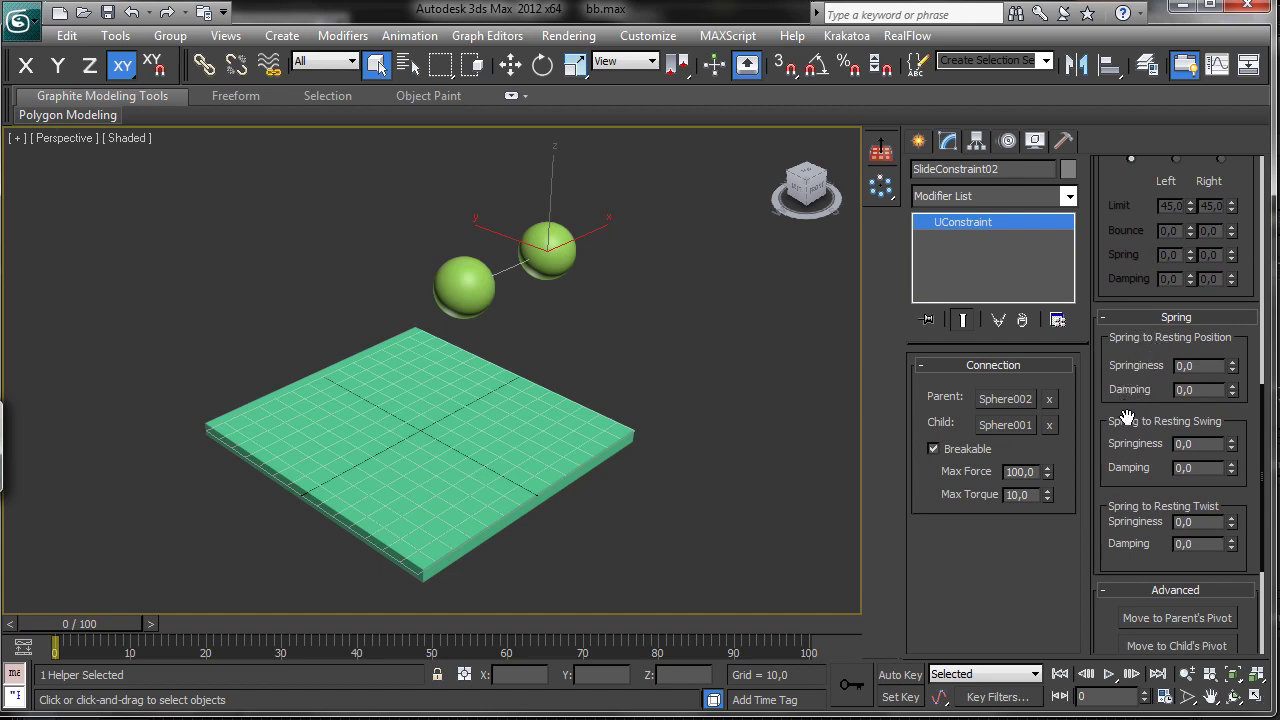
scroll(1124, 413, "up", 8)
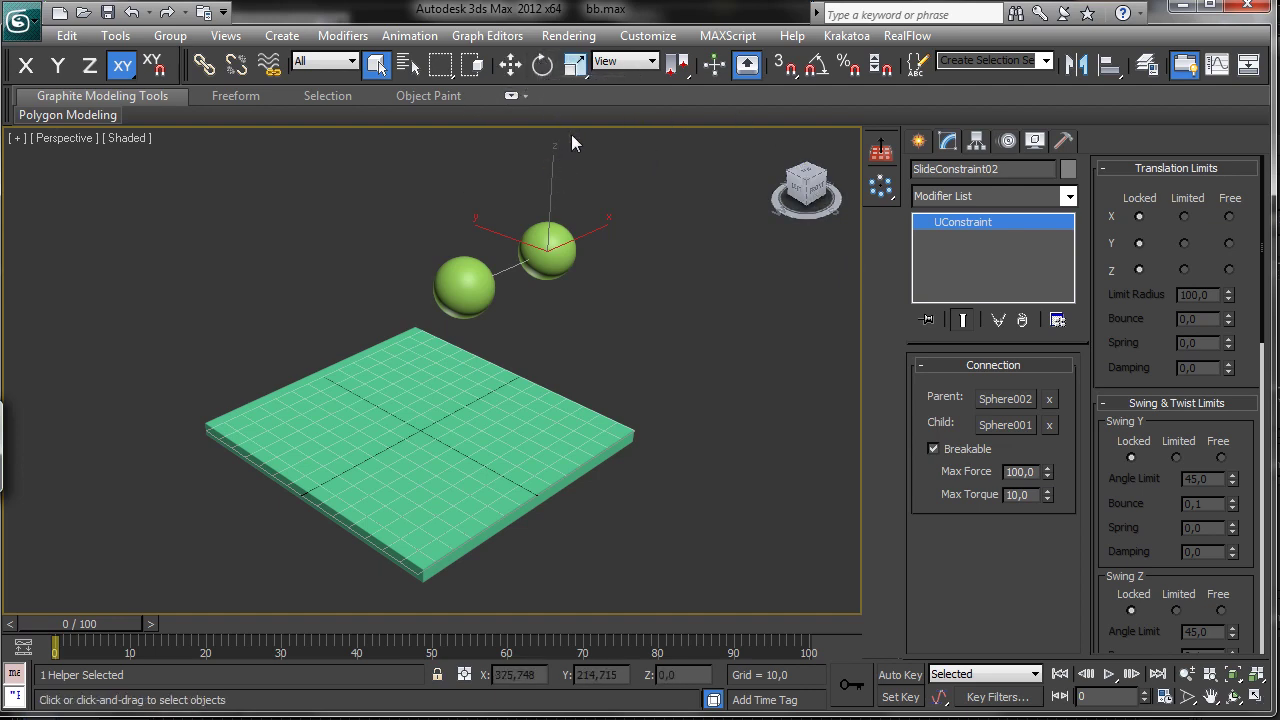
Try to show the MassFX Tools, and dismiss the script error and the script editor window.
left_click(410, 36)
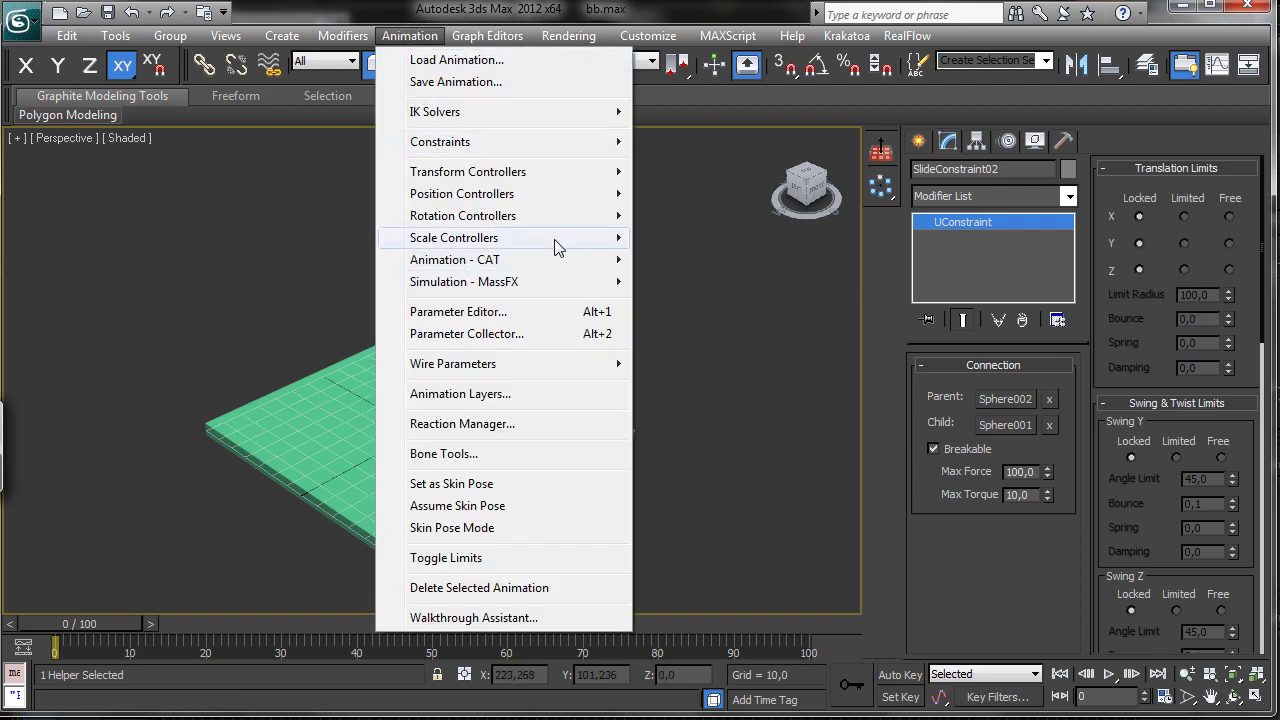
mouse_move(545, 282)
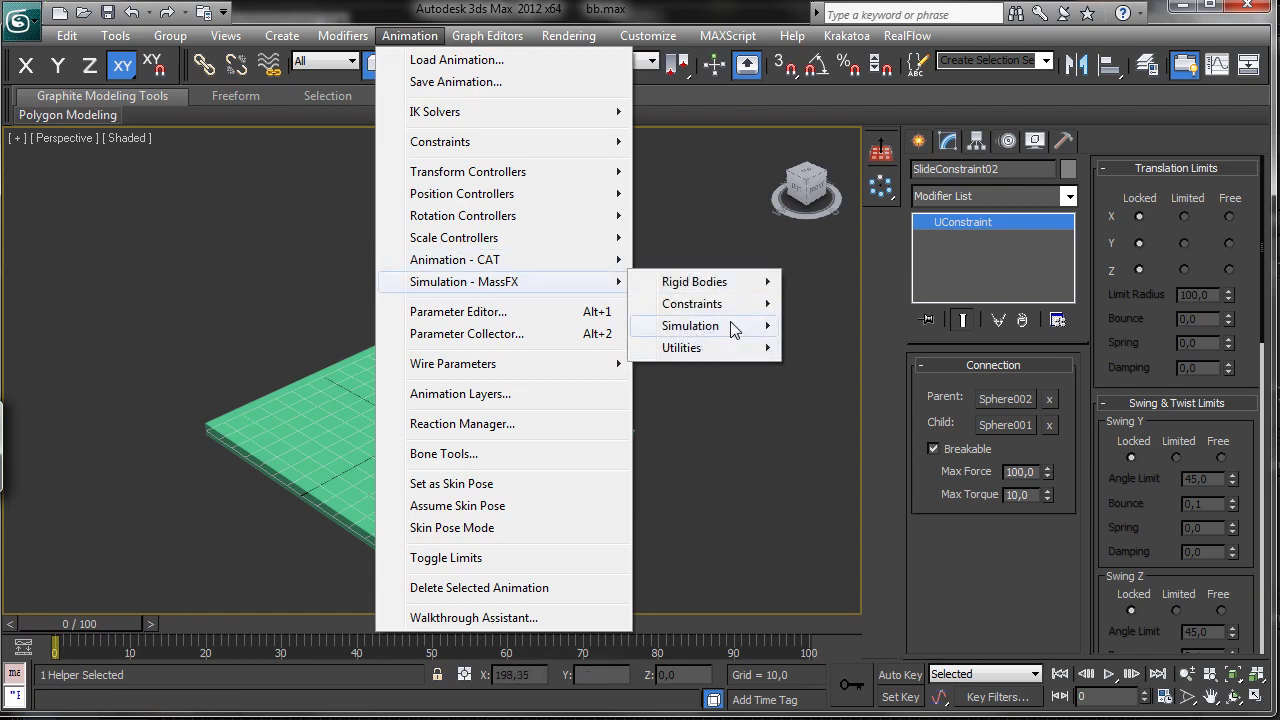
mouse_move(736, 328)
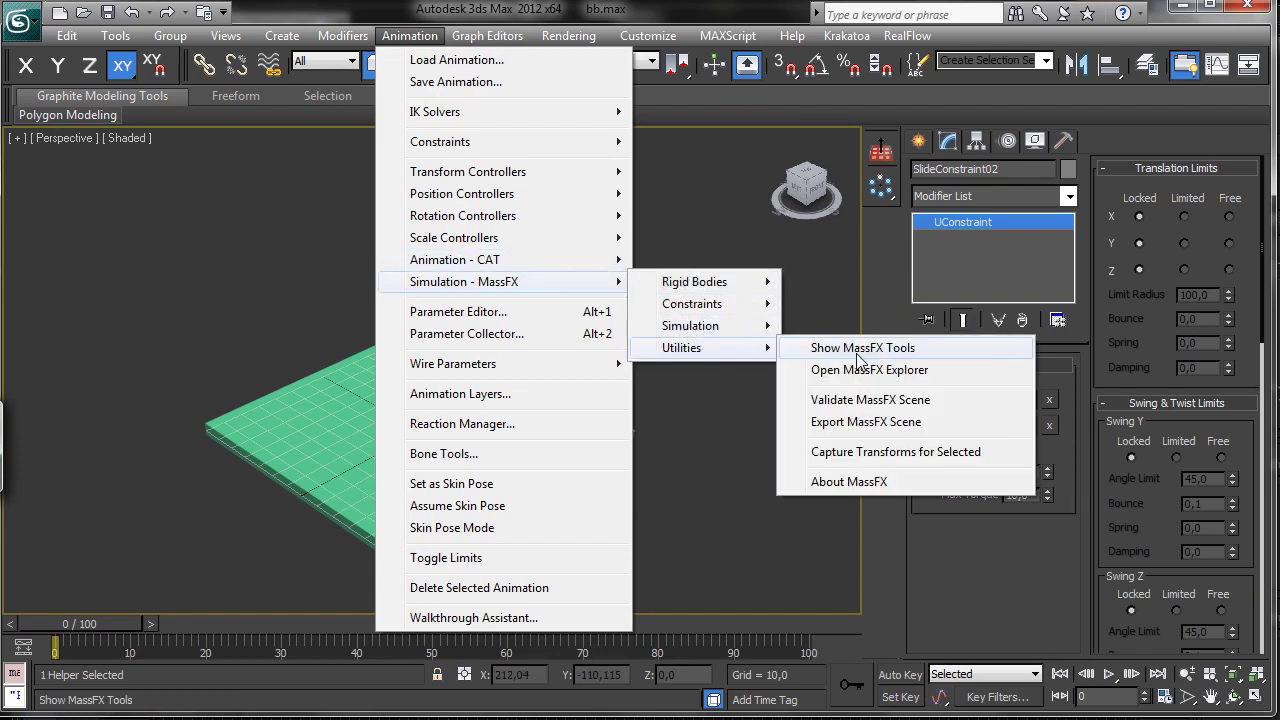
left_click(860, 350)
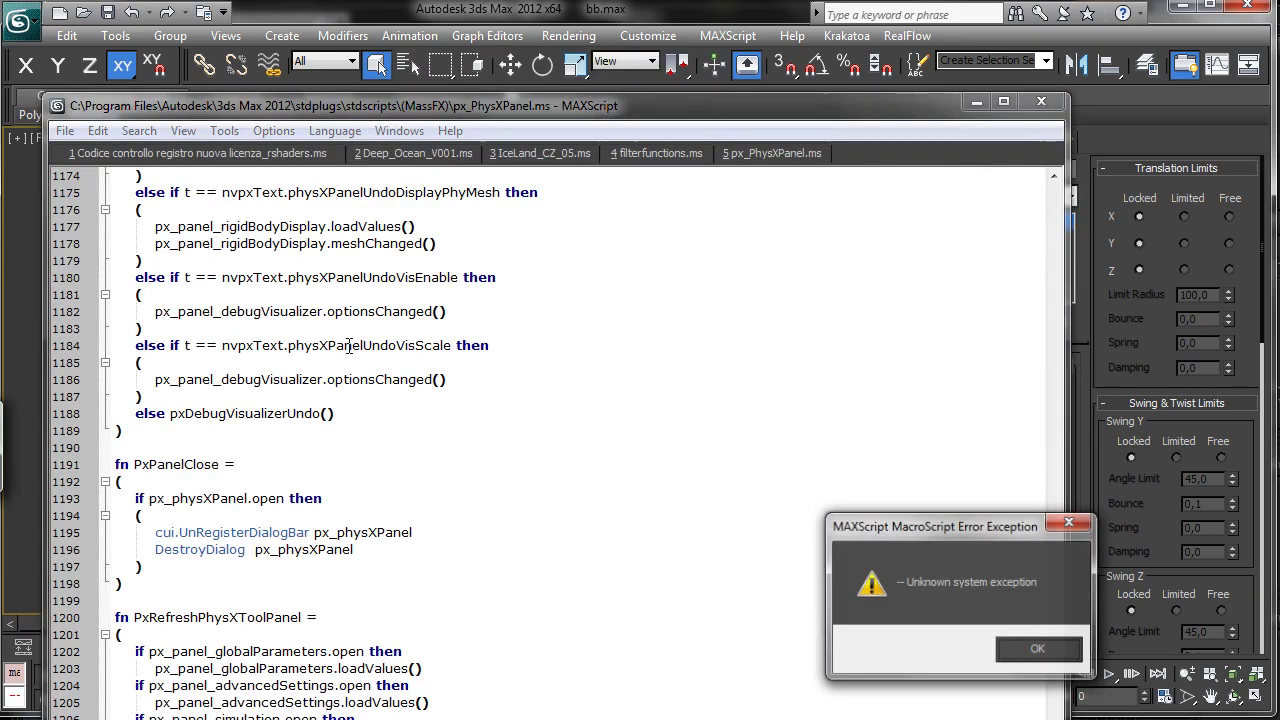
left_click(1016, 645)
left_click(972, 100)
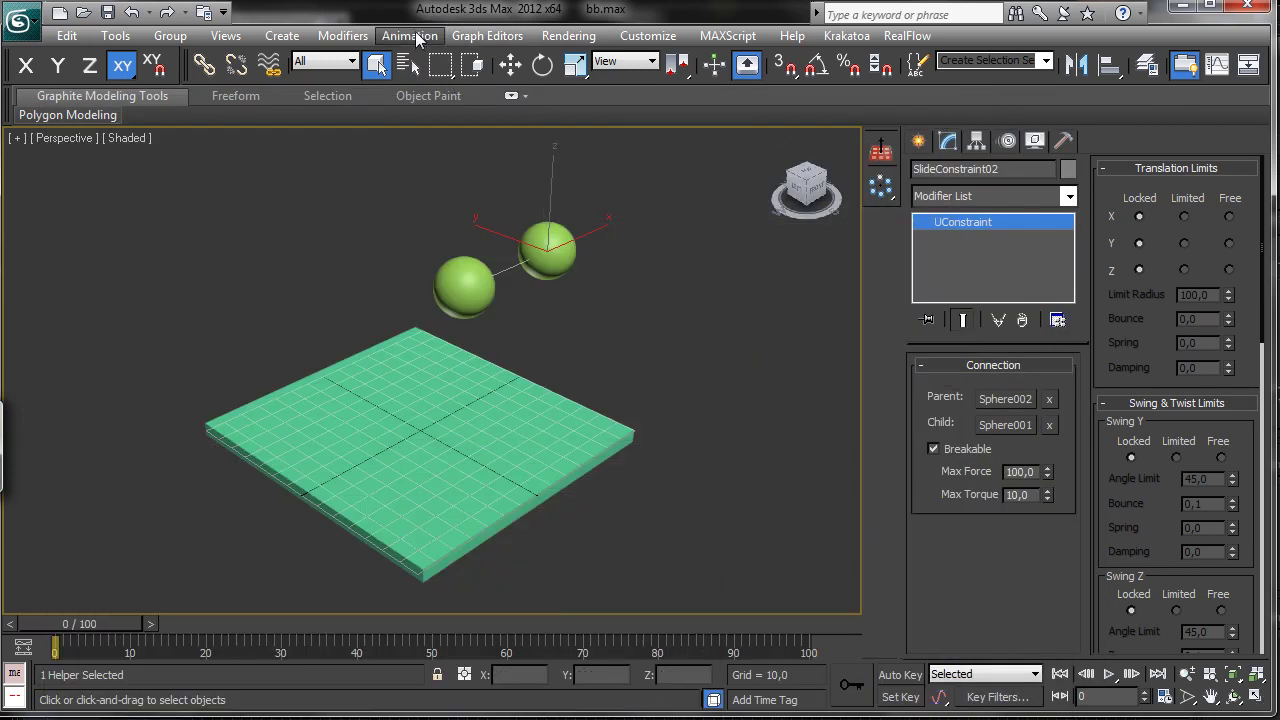
left_click(409, 35)
mouse_move(606, 284)
mouse_move(760, 343)
mouse_move(765, 316)
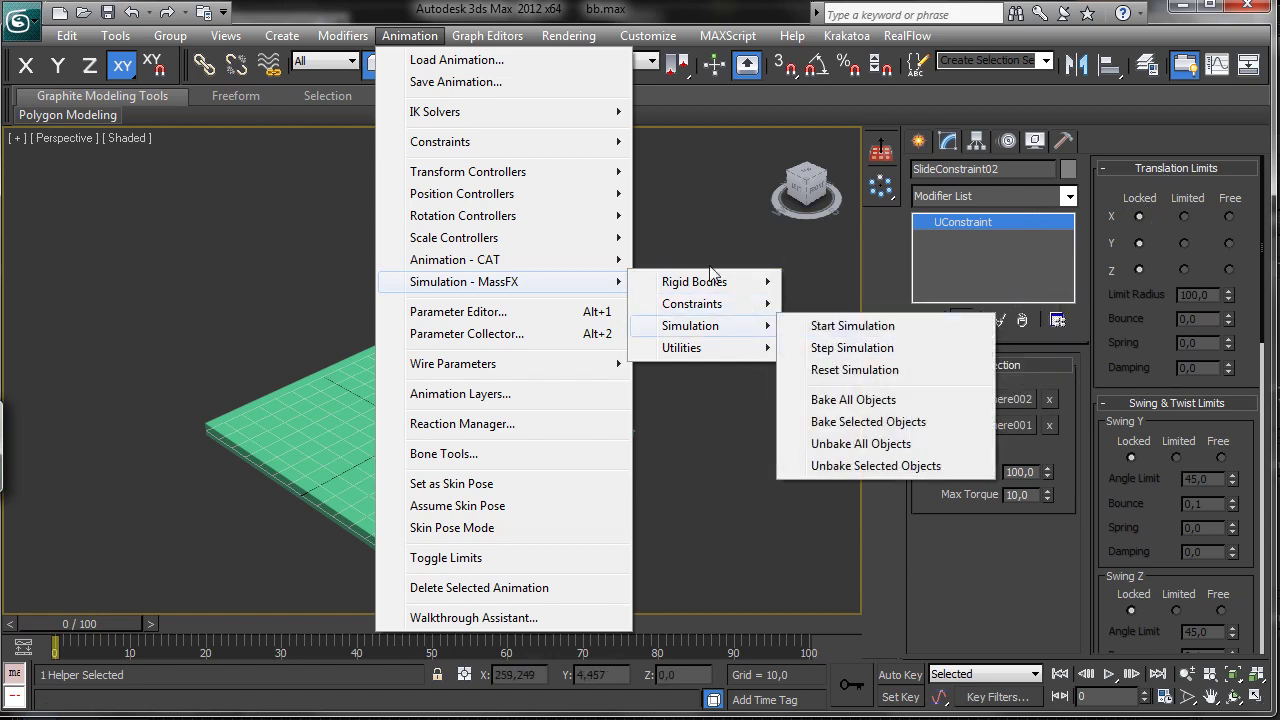
mouse_move(729, 286)
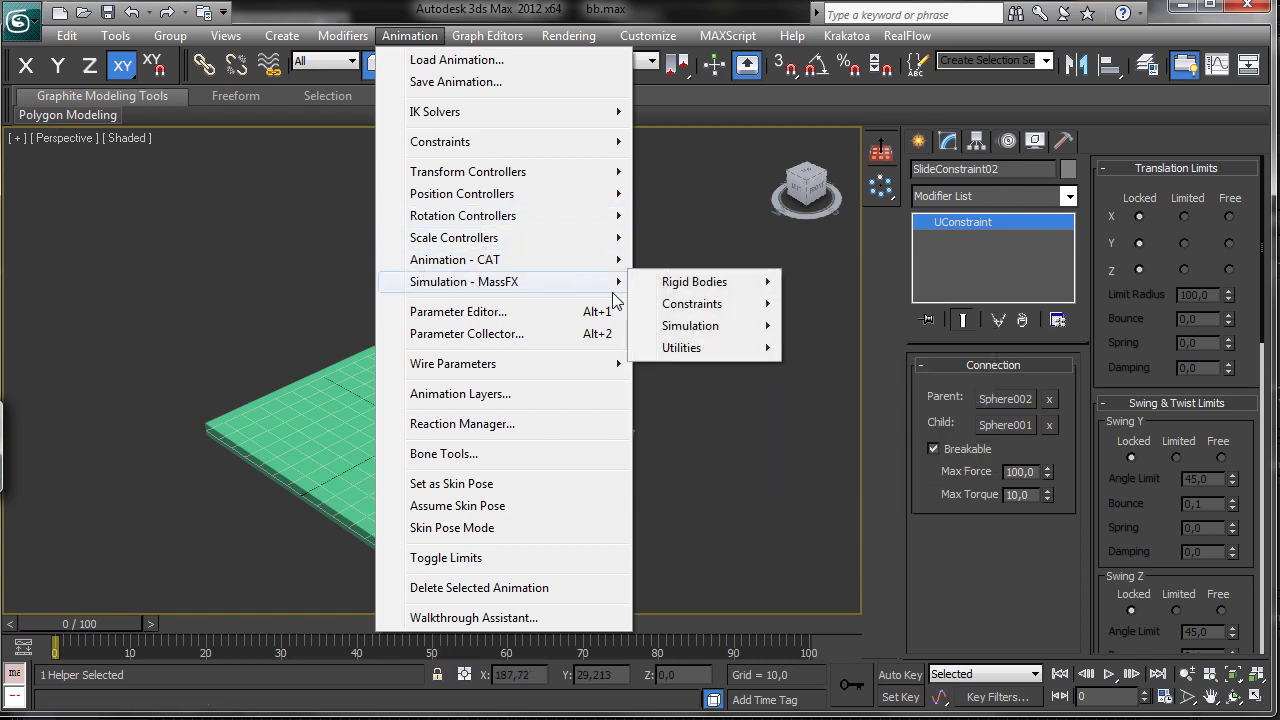
mouse_move(718, 27)
left_click(678, 236)
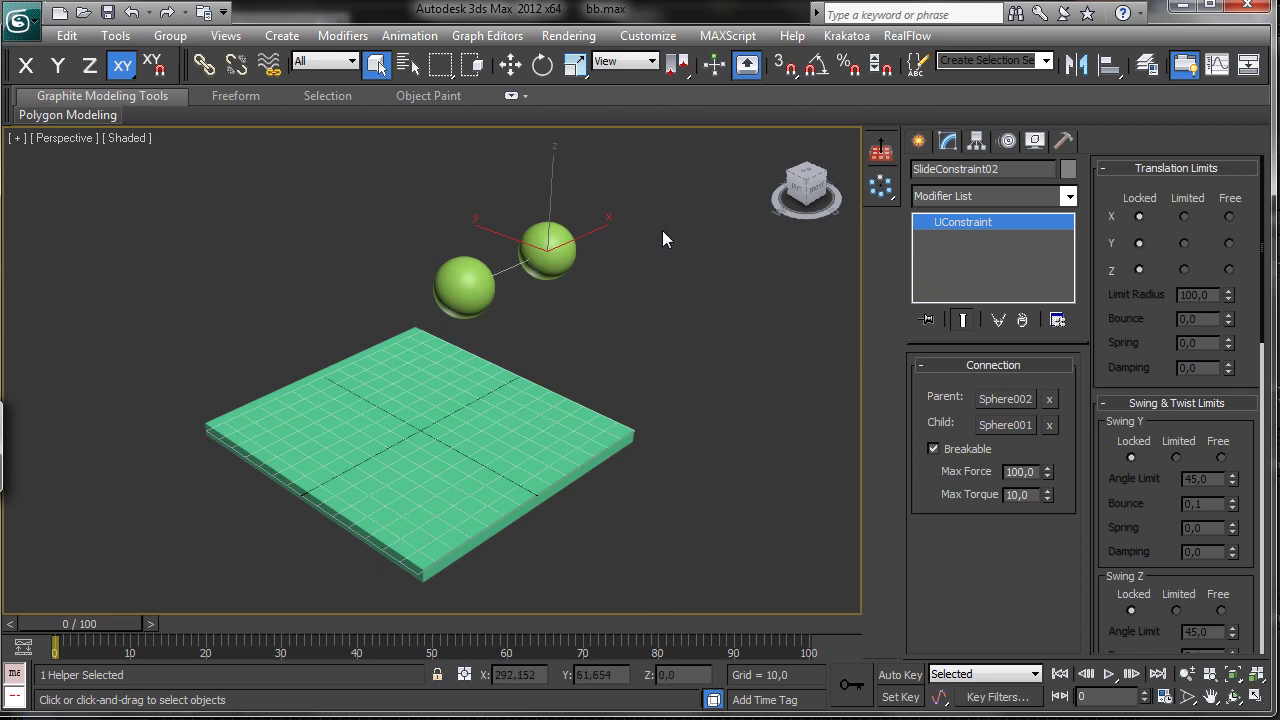
Examine the two linked spheres close up from a front angle above the box, and return to object selection.
left_click(1232, 697)
left_click_drag(423, 386, 654, 434)
left_click(1186, 674)
left_click_drag(400, 355, 397, 287)
left_click(1210, 697)
left_click_drag(424, 380, 461, 562)
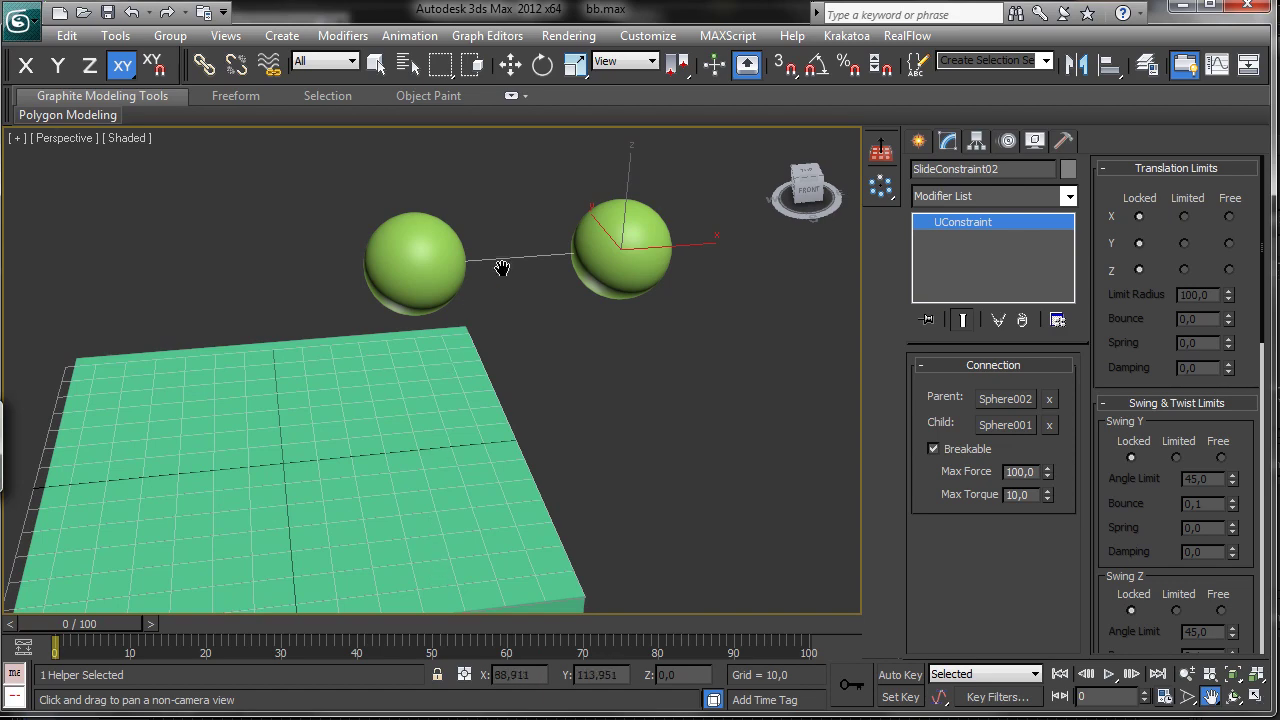
left_click_drag(497, 343, 451, 400)
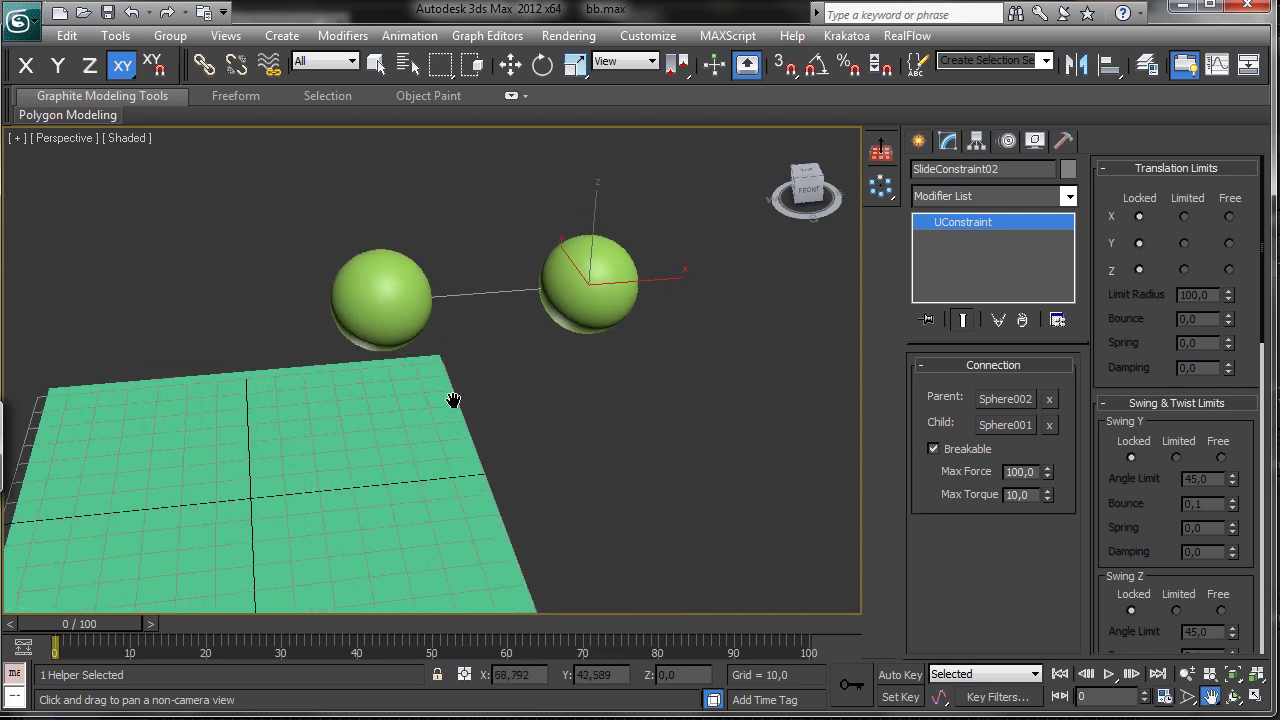
left_click(376, 64)
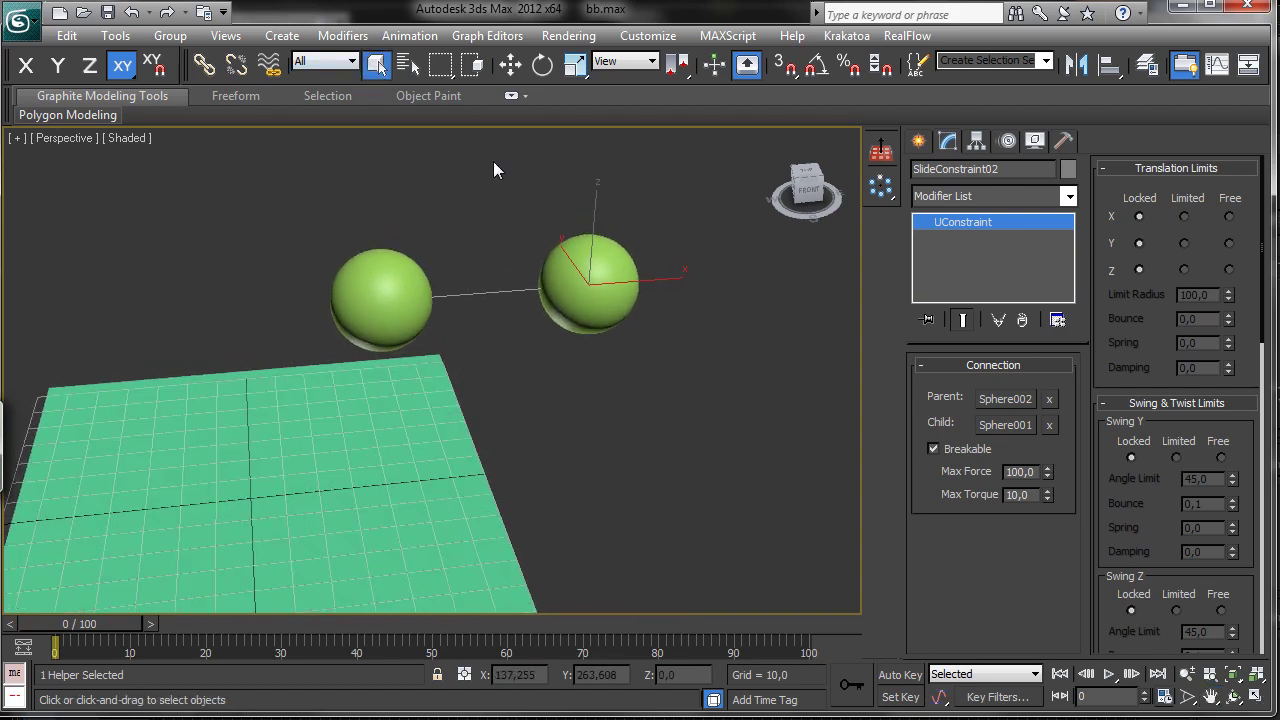